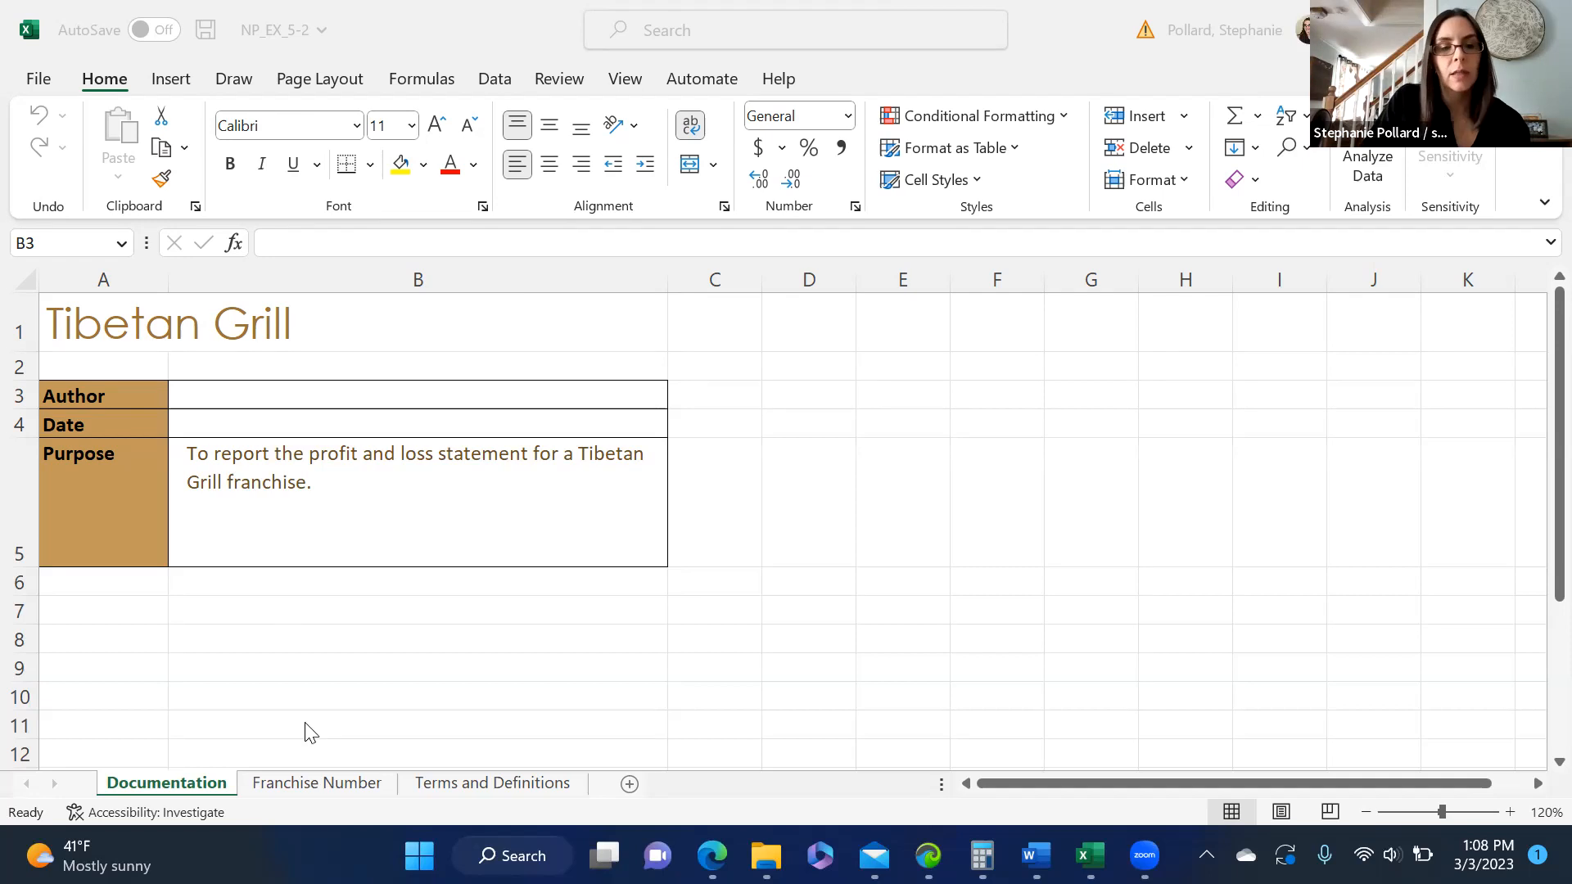
Look through the Documentation, Franchise Number and Terms and Definitions sheets, ending on the Franchise Number sheet.
left_click(311, 786)
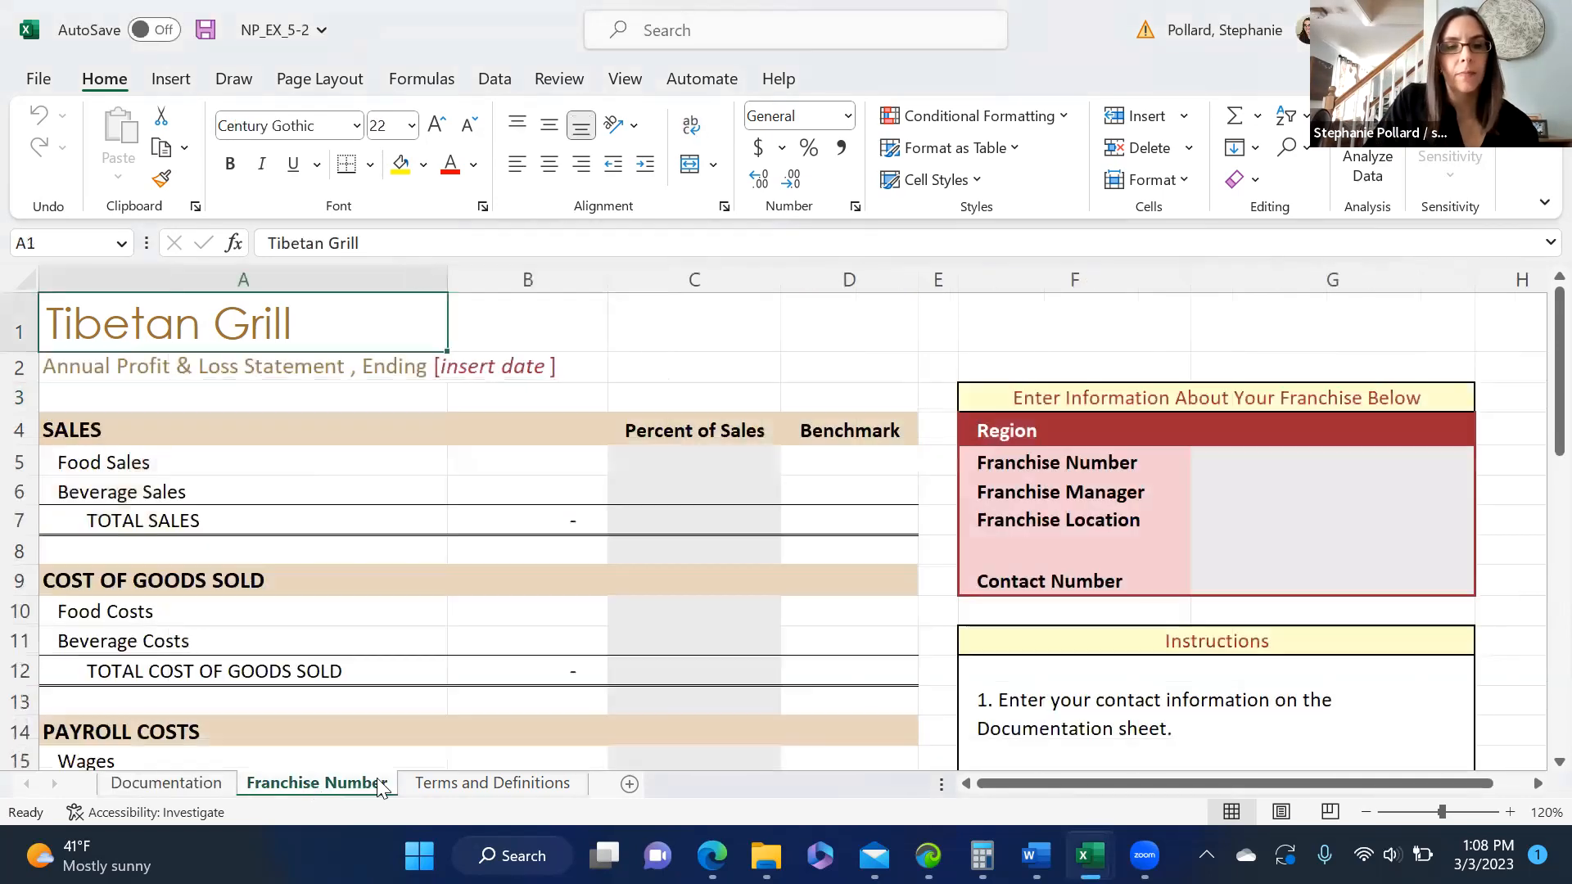
left_click(424, 791)
left_click(211, 786)
left_click(265, 789)
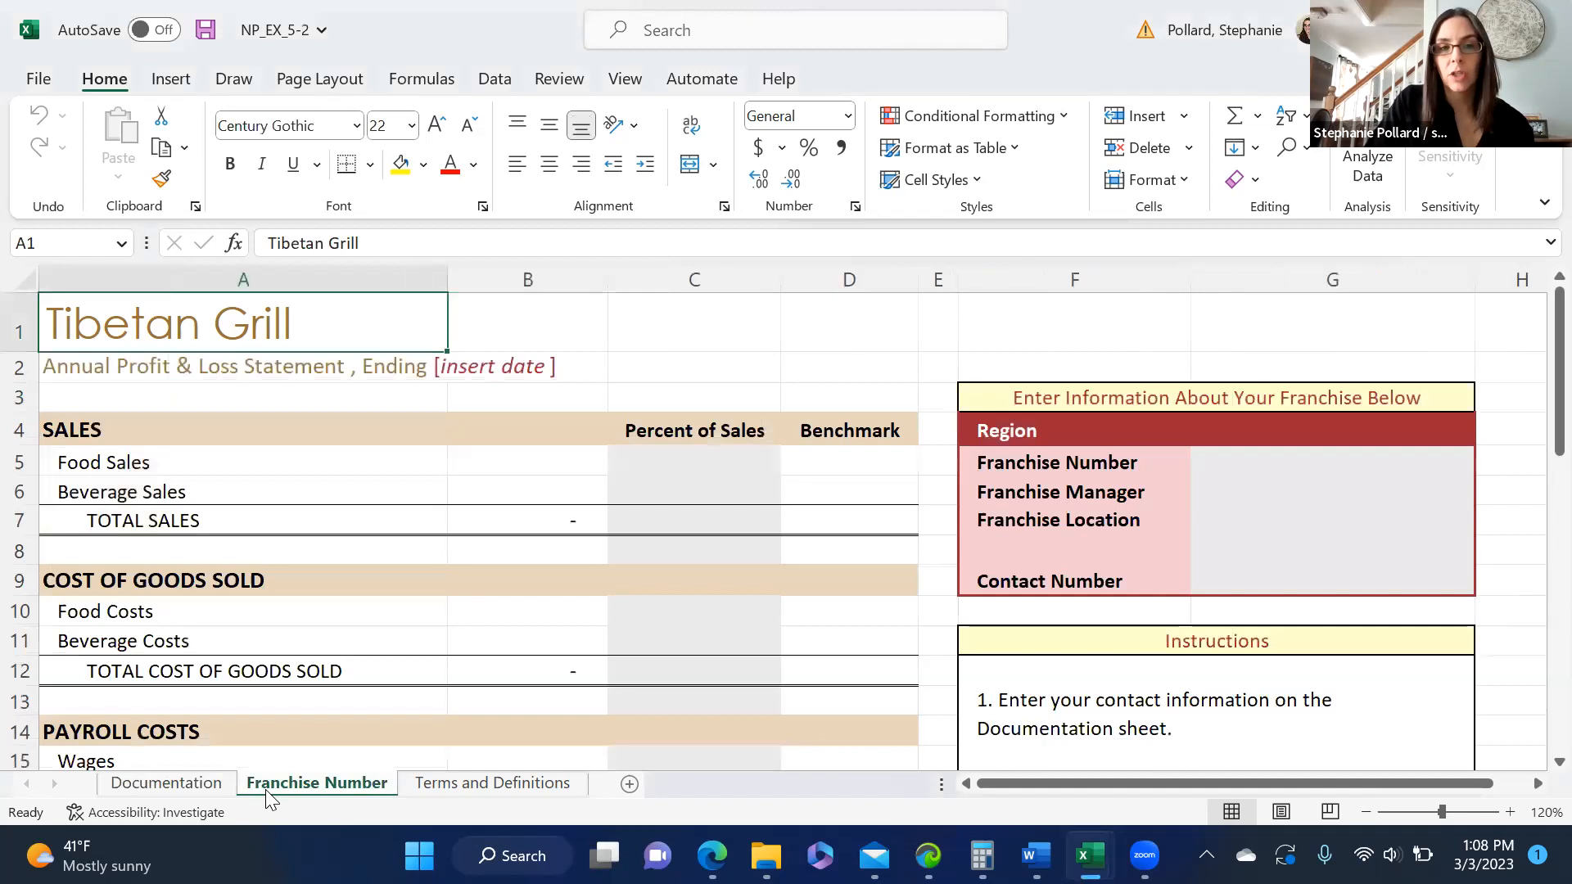
left_click(431, 787)
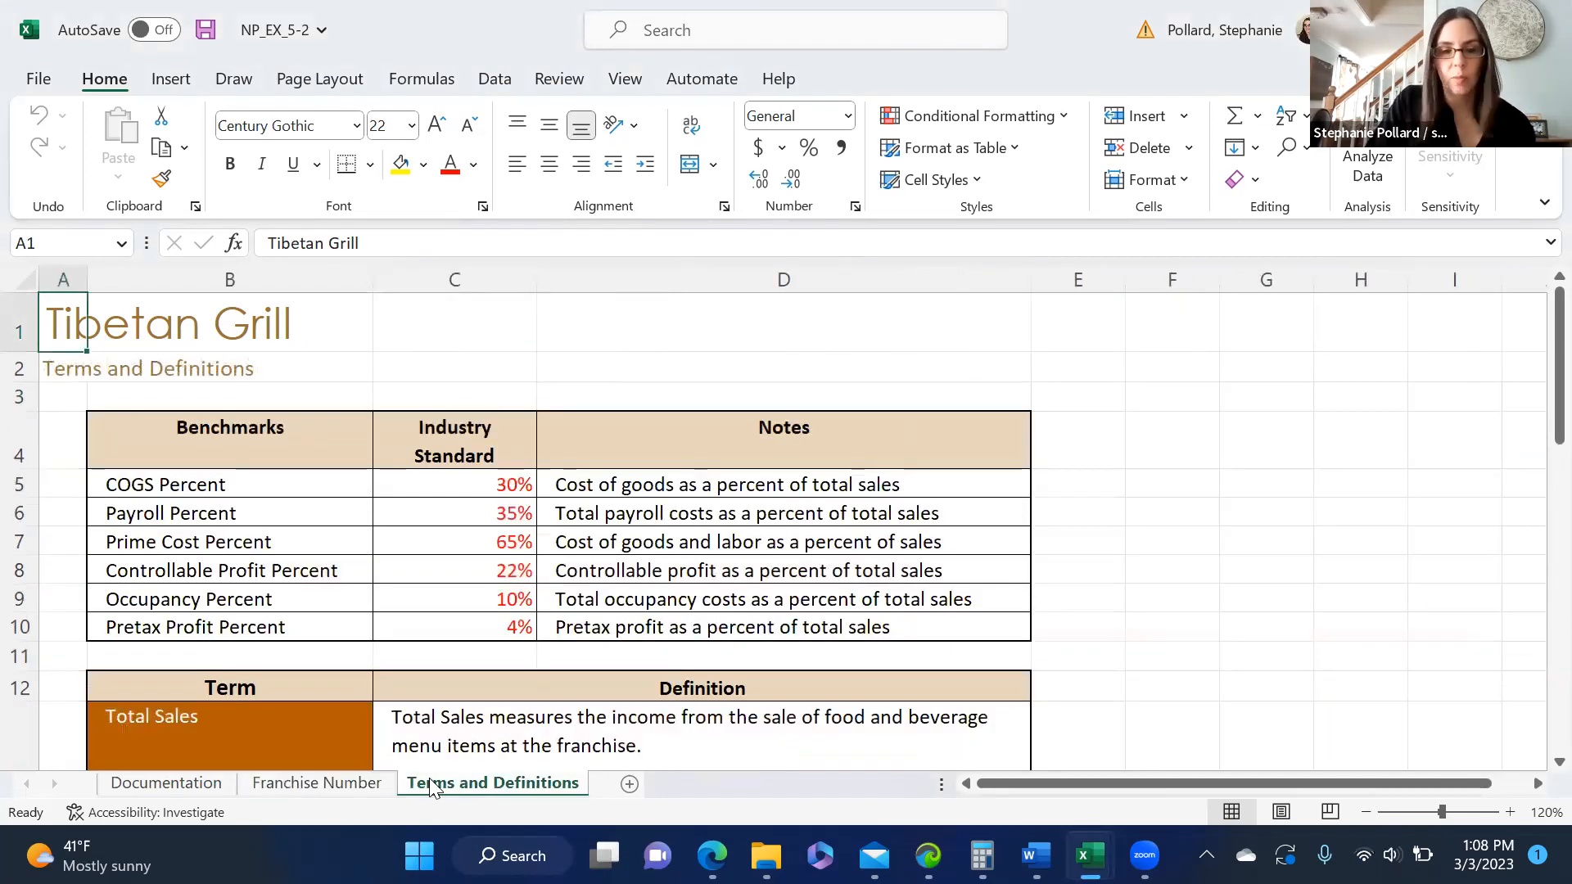
left_click(370, 788)
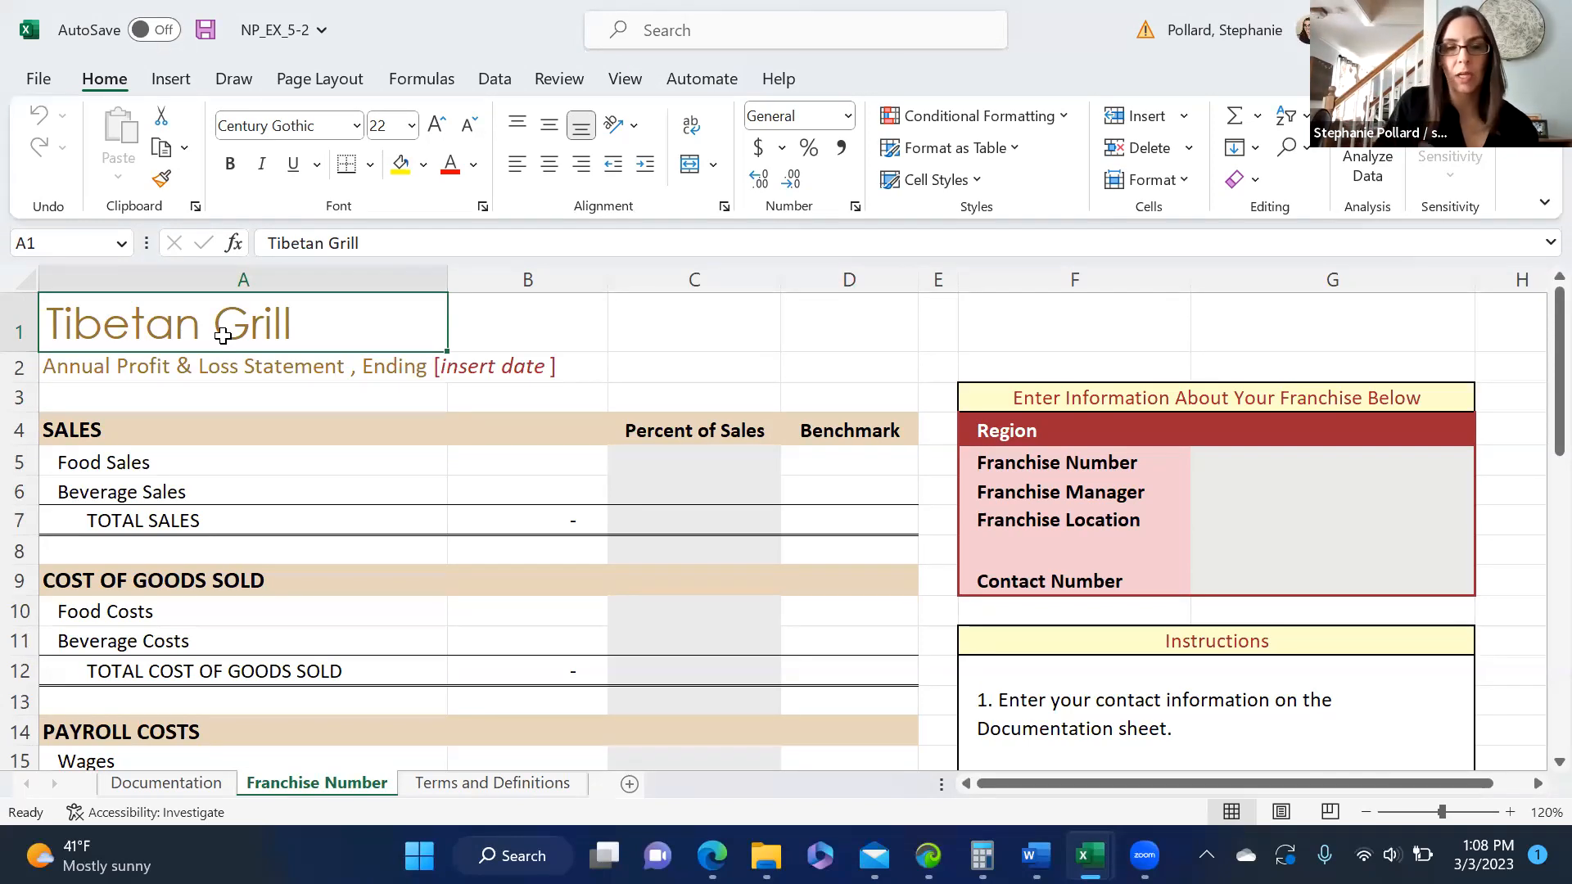
Inspect the Percent of Sales cells for the sales and cost of goods sold rows and the Food Sales amount cell.
left_click(687, 483)
left_click(688, 460)
left_click(683, 494)
left_click(683, 528)
left_click(682, 552)
left_click(670, 622)
left_click(671, 641)
left_click(673, 675)
left_click(538, 465)
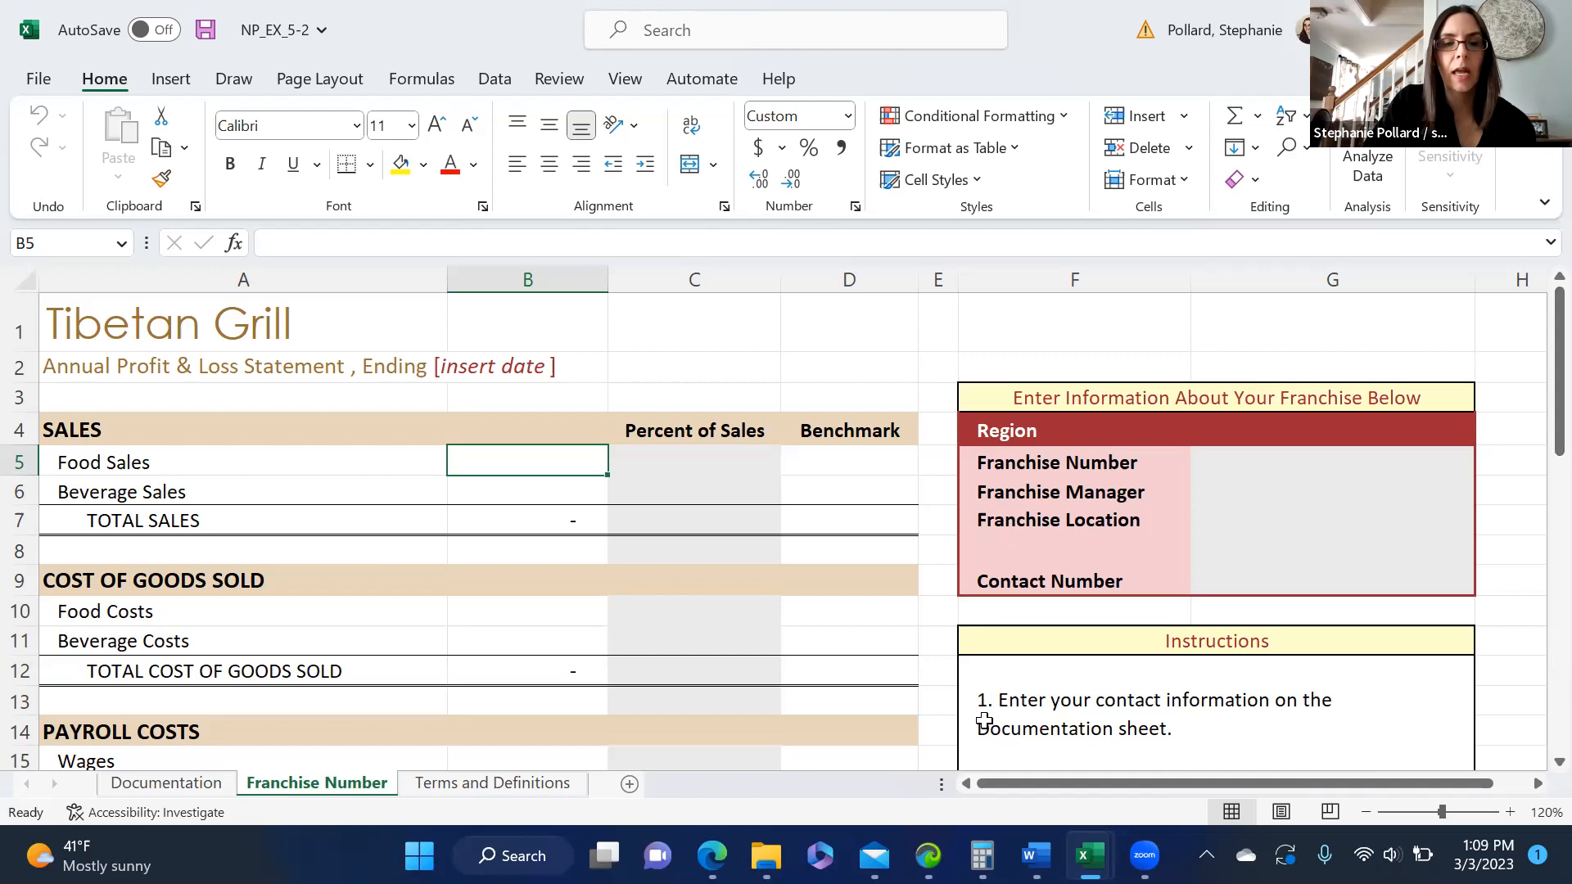
left_click(707, 372)
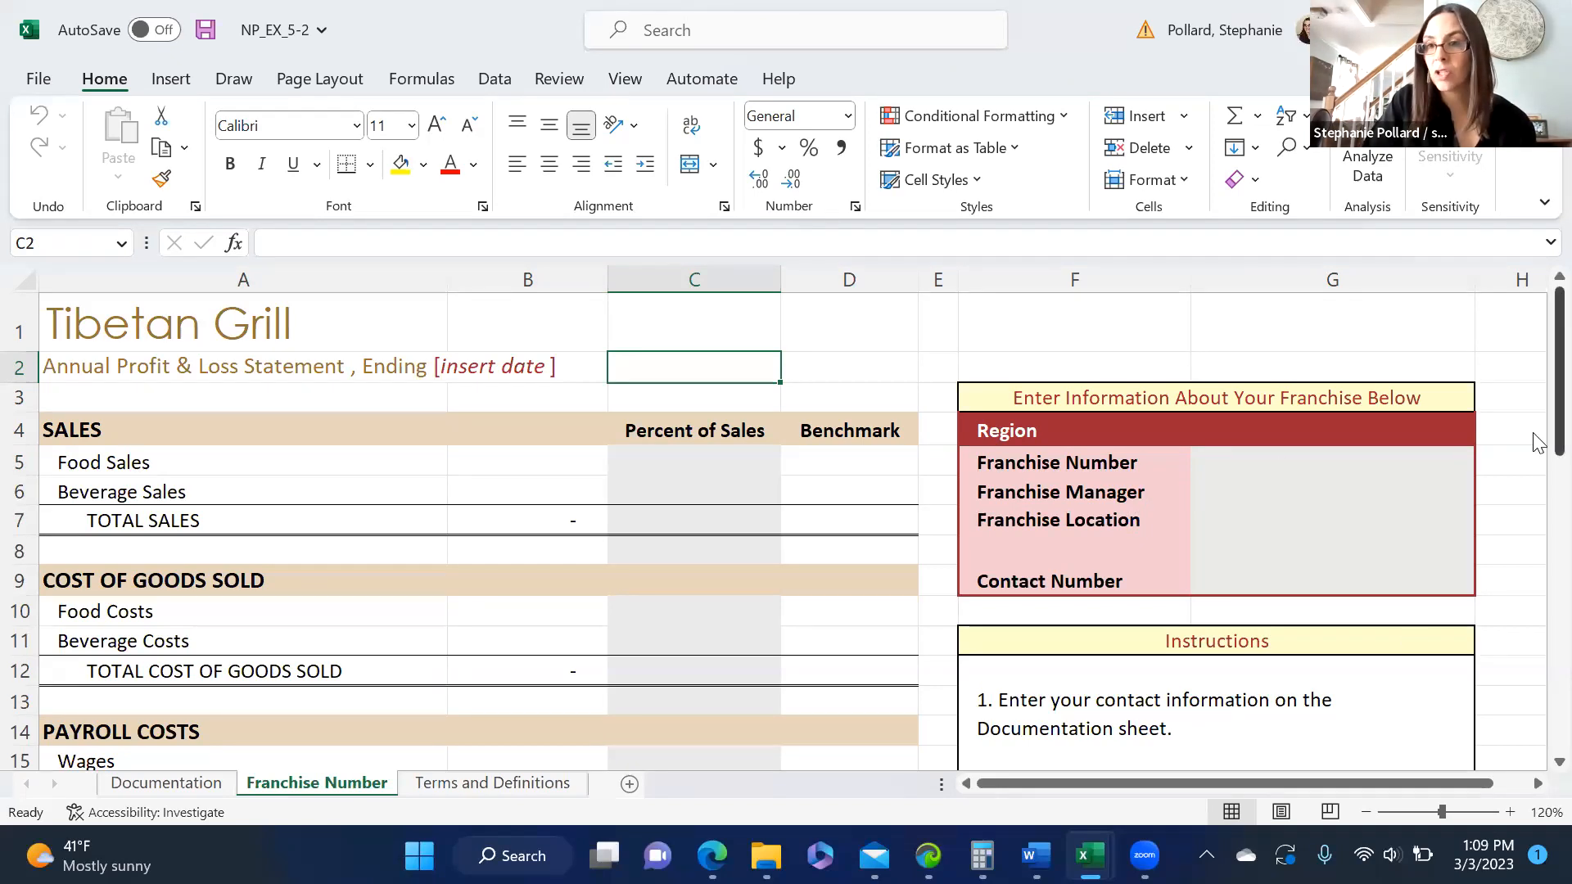
Review the full profit and loss statement down to Pretax Profit, along with the franchise instructions beside it.
scroll(1537, 452, "down", 1)
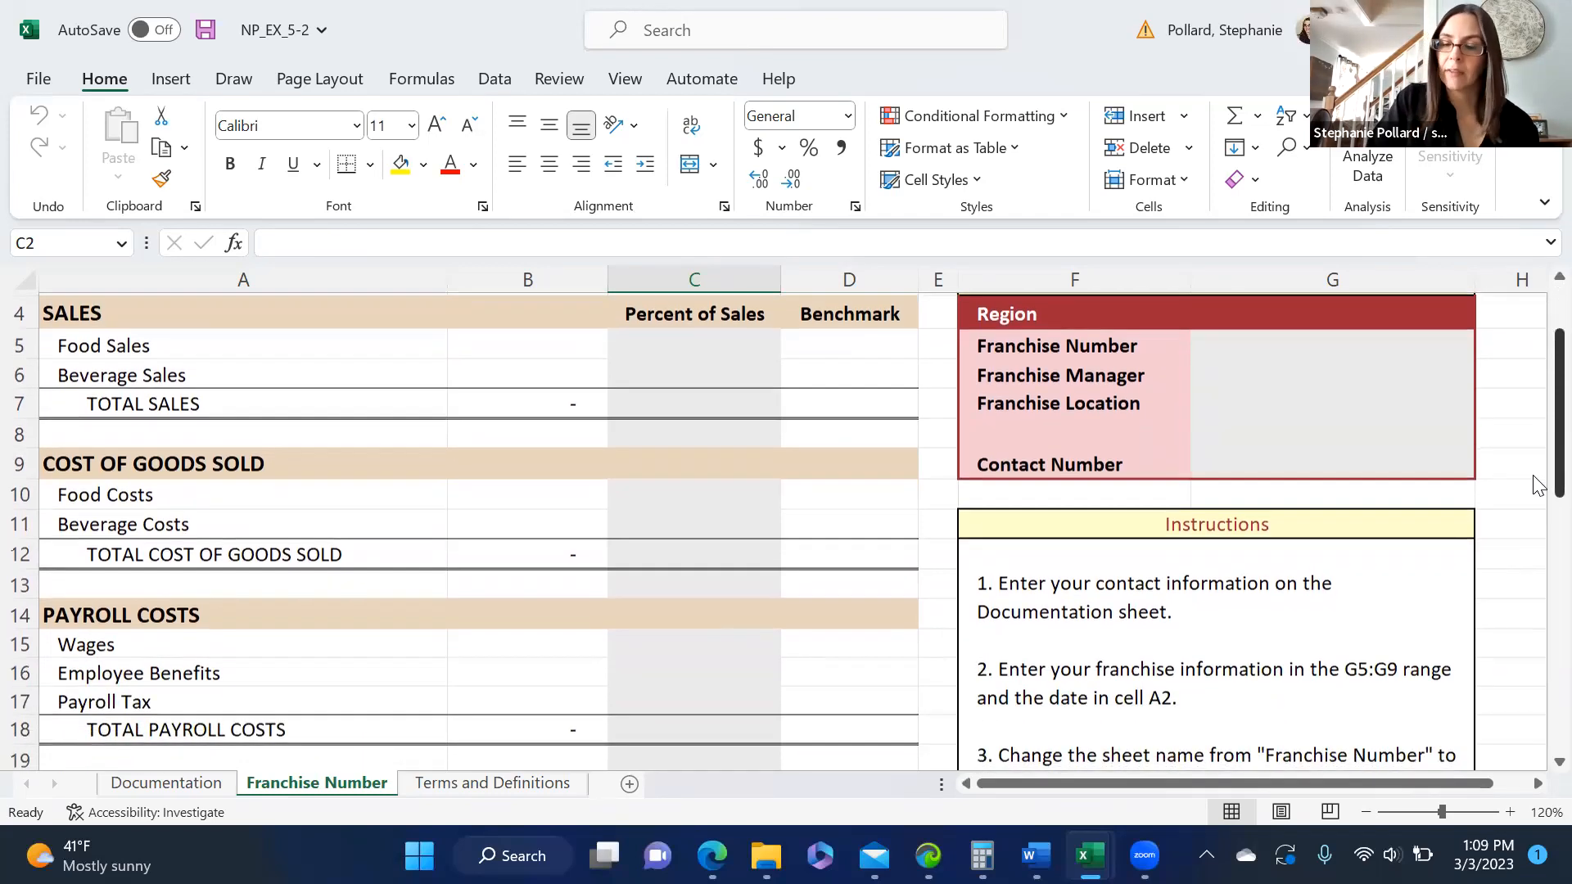
scroll(1535, 507, "down", 2)
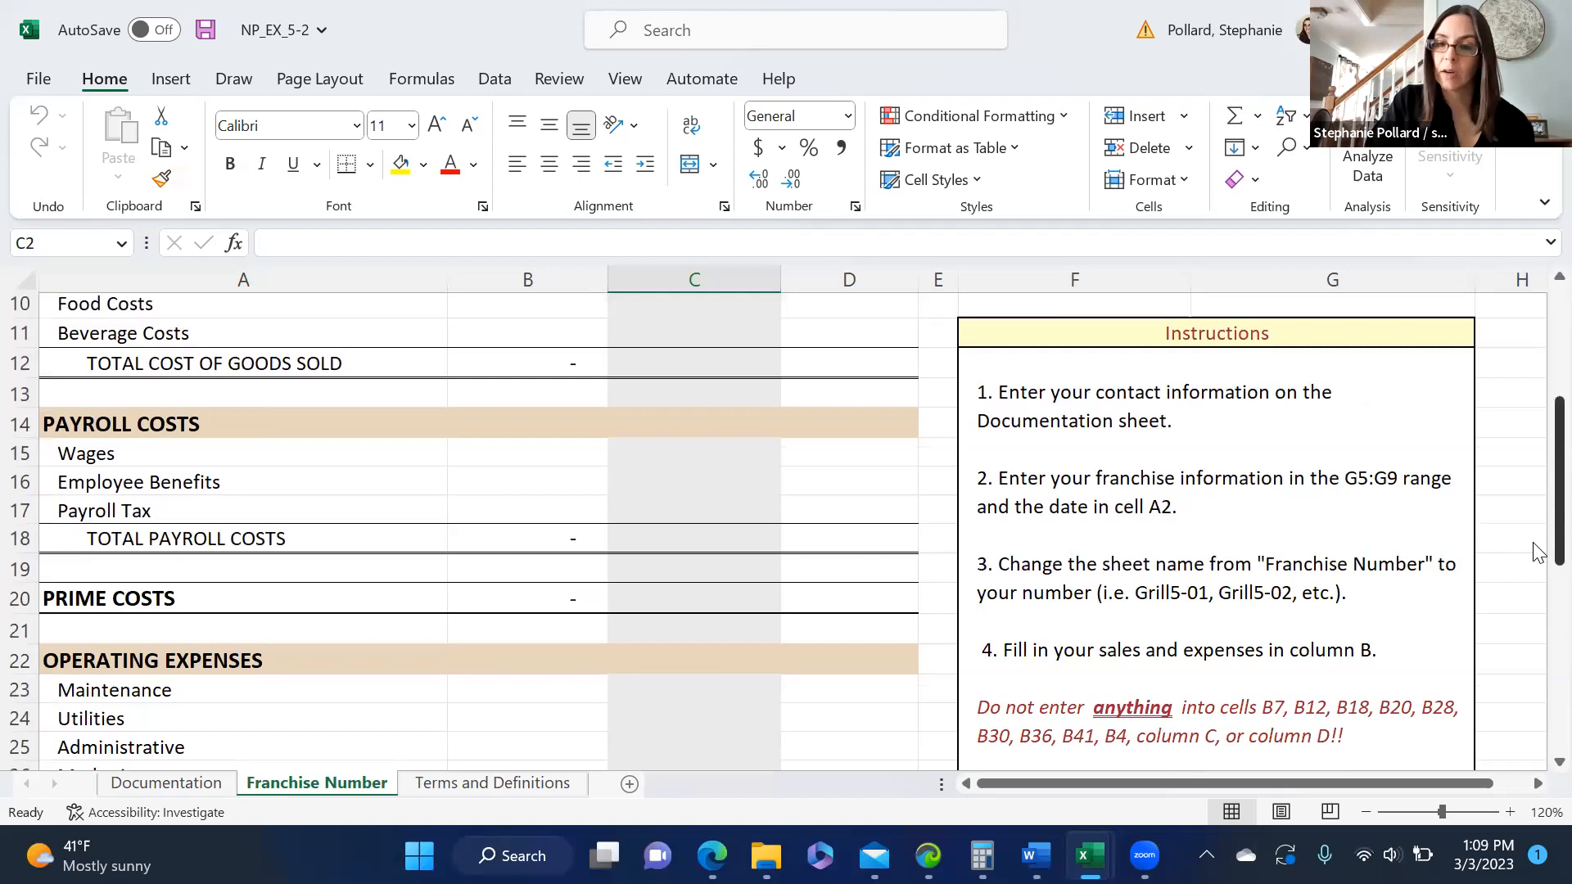
scroll(1537, 606, "down", 1)
scroll(1537, 622, "down", 5)
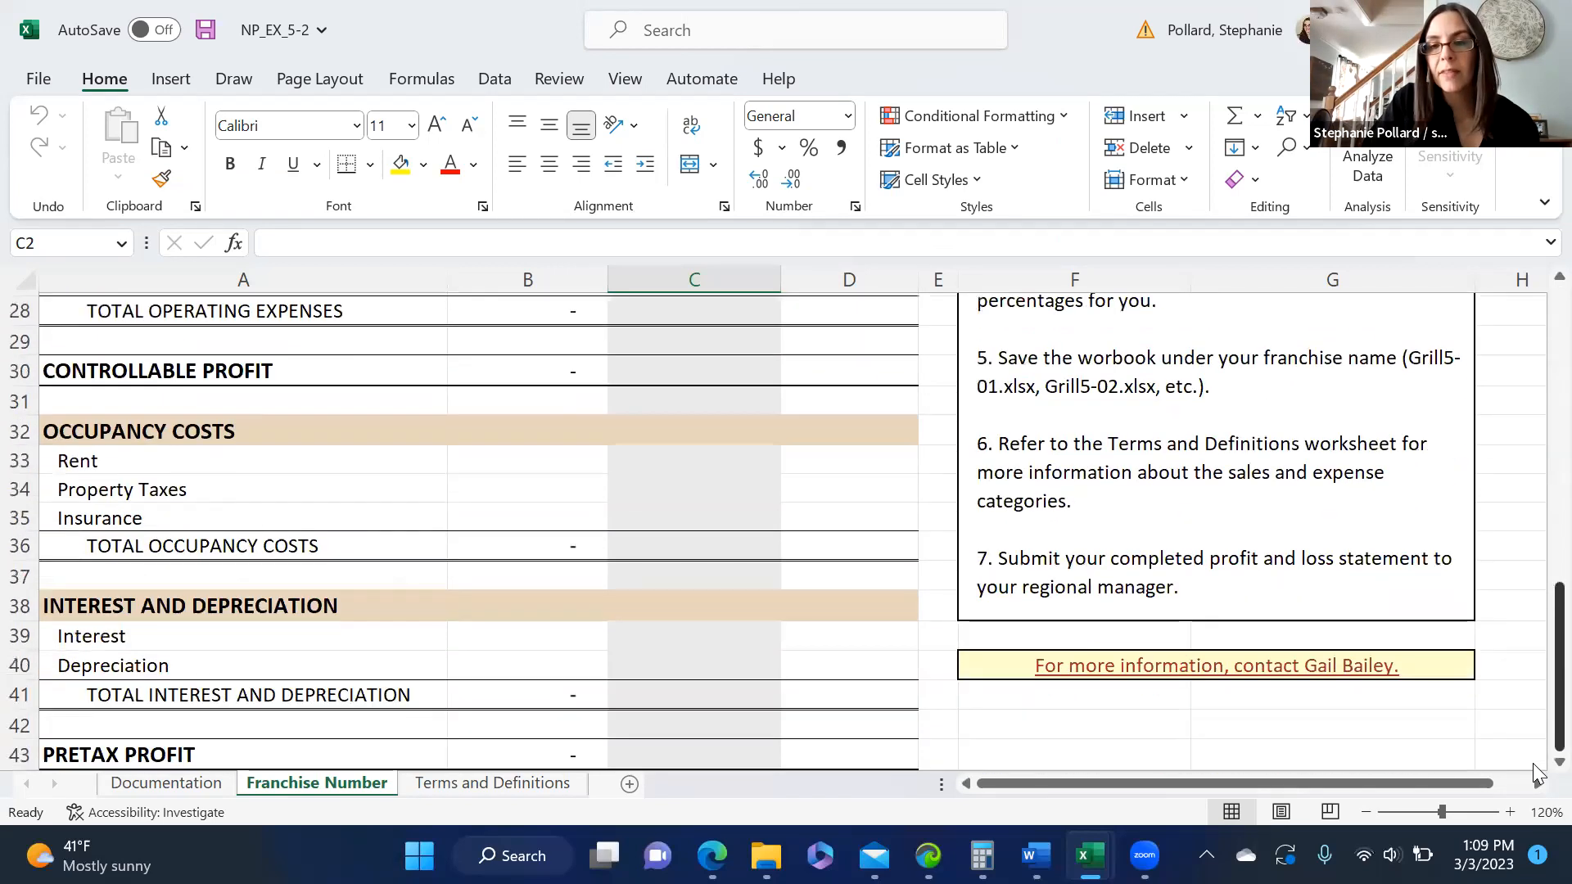
scroll(1533, 720, "up", 9)
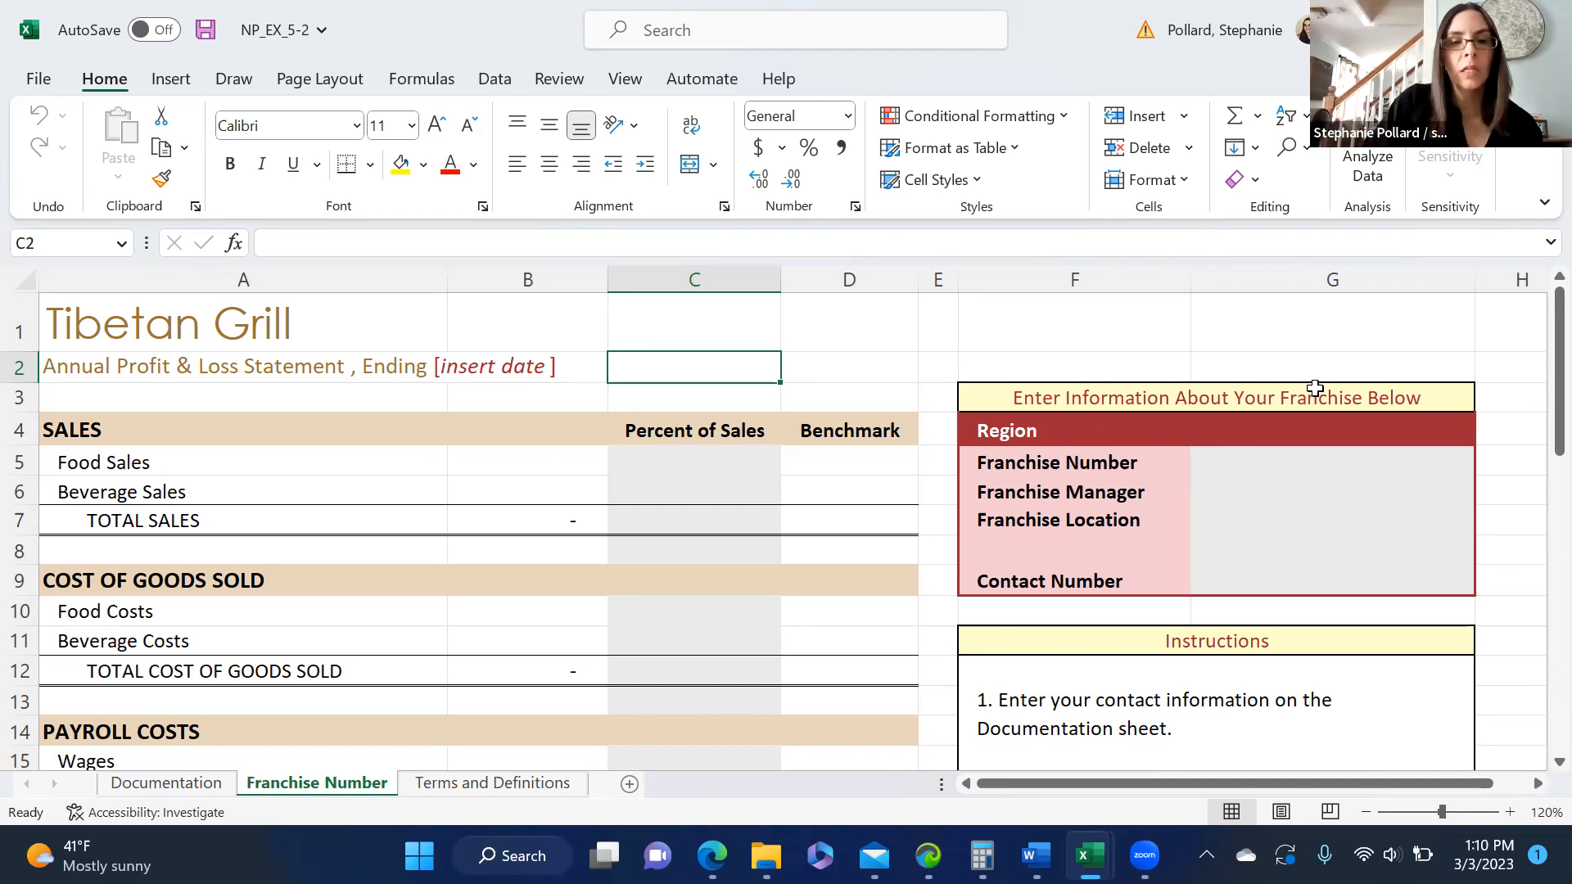
Check the empty sales input cells against the Percent of Sales formulas in C5:C13.
left_click(582, 472)
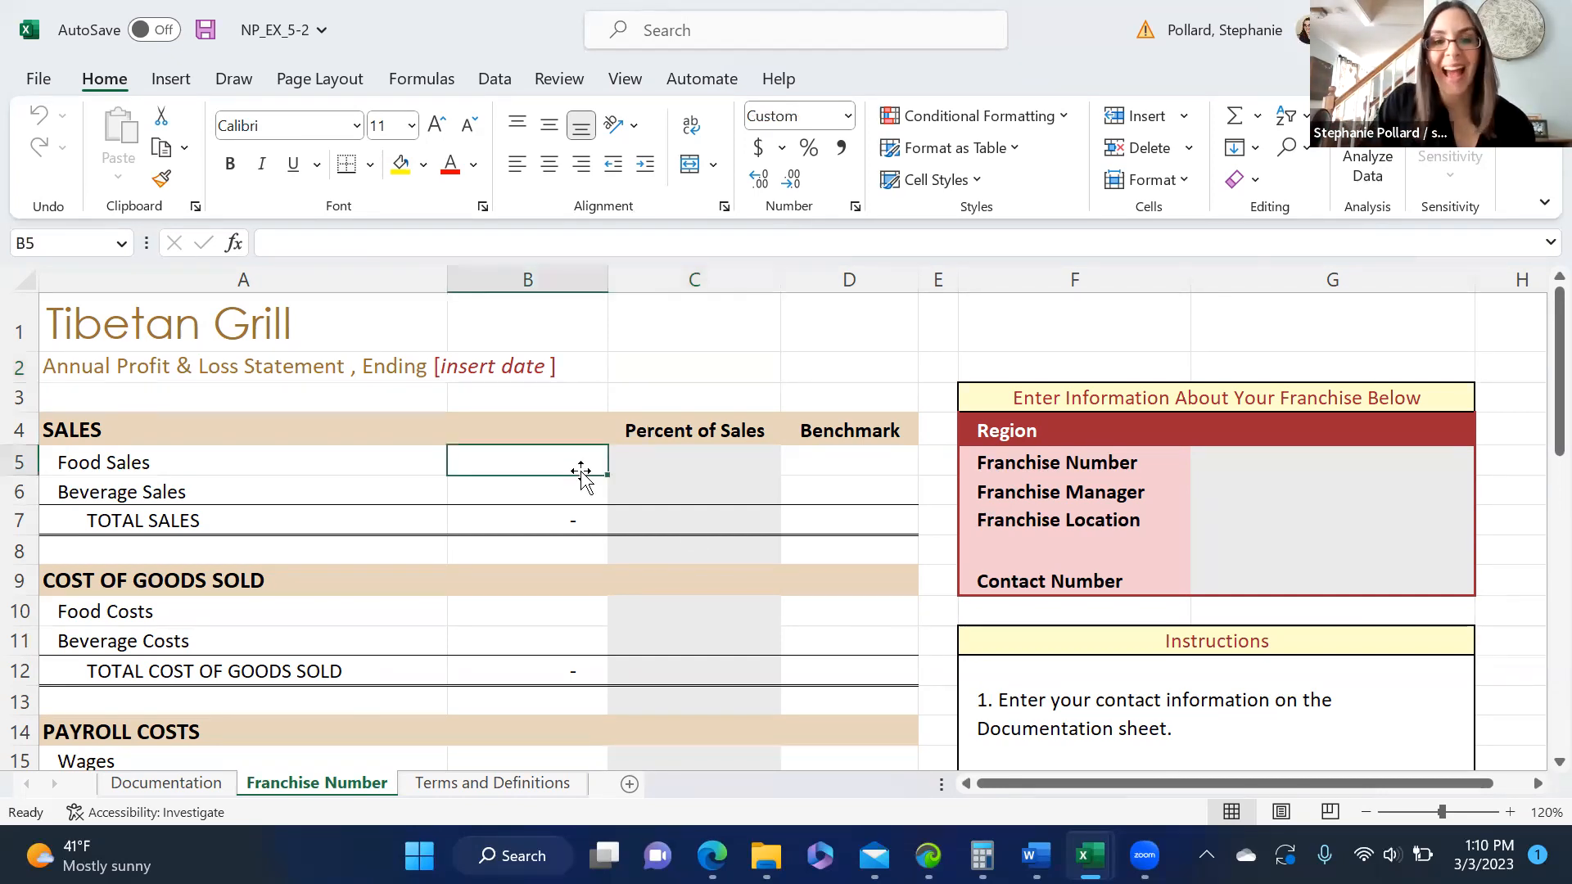
left_click(644, 466)
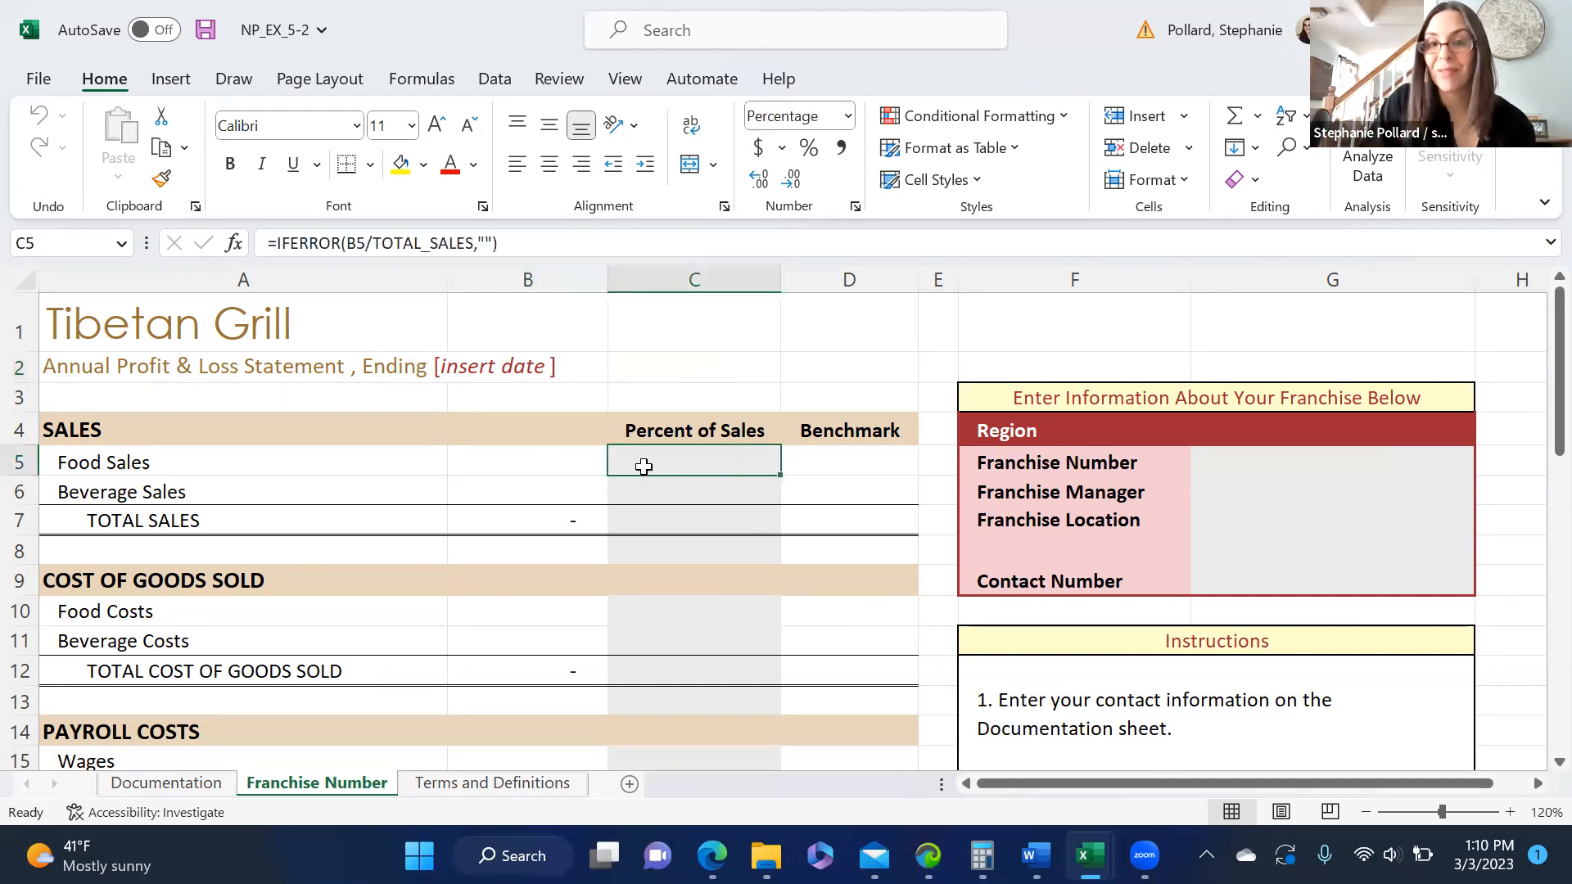
left_click(565, 488)
left_click(656, 461)
left_click(658, 486)
left_click(661, 521)
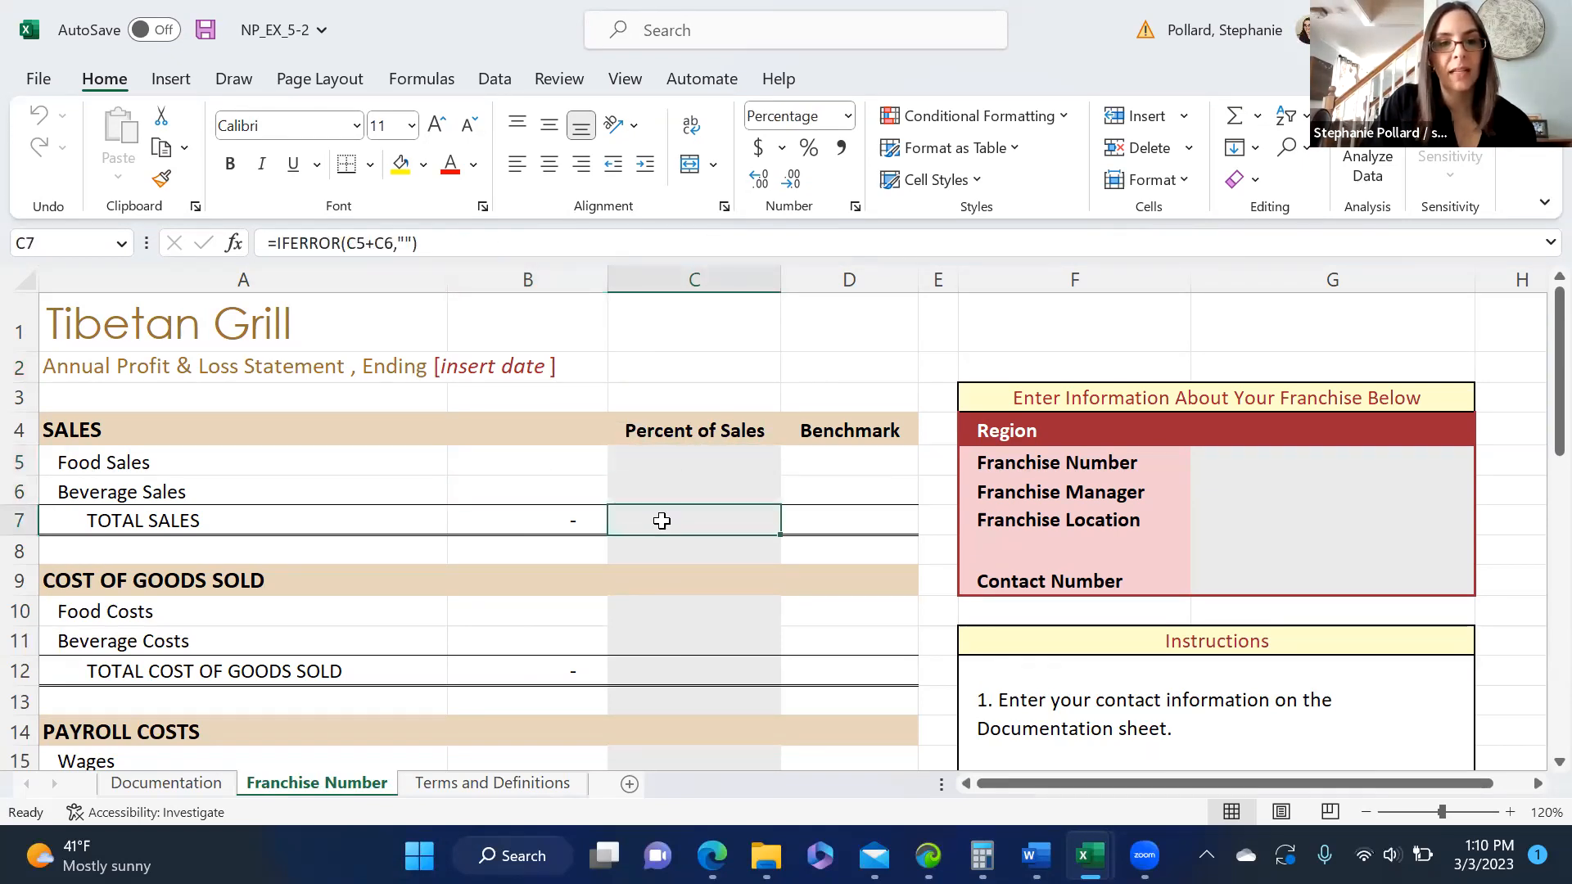
left_click(660, 560)
left_click(660, 620)
left_click(660, 640)
left_click(660, 668)
left_click(663, 703)
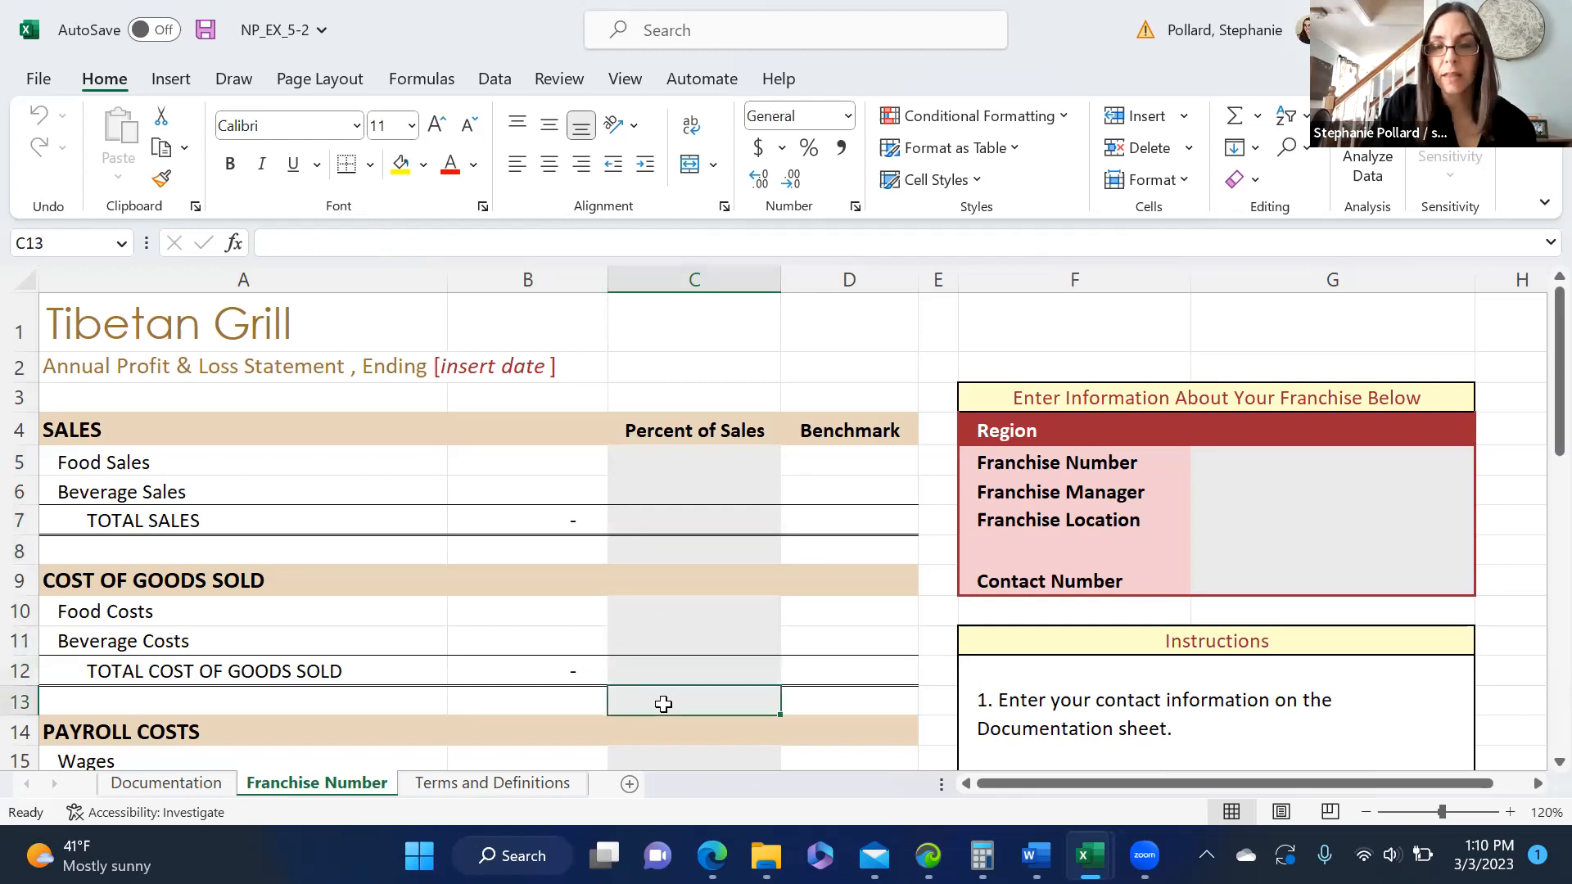
left_click(692, 373)
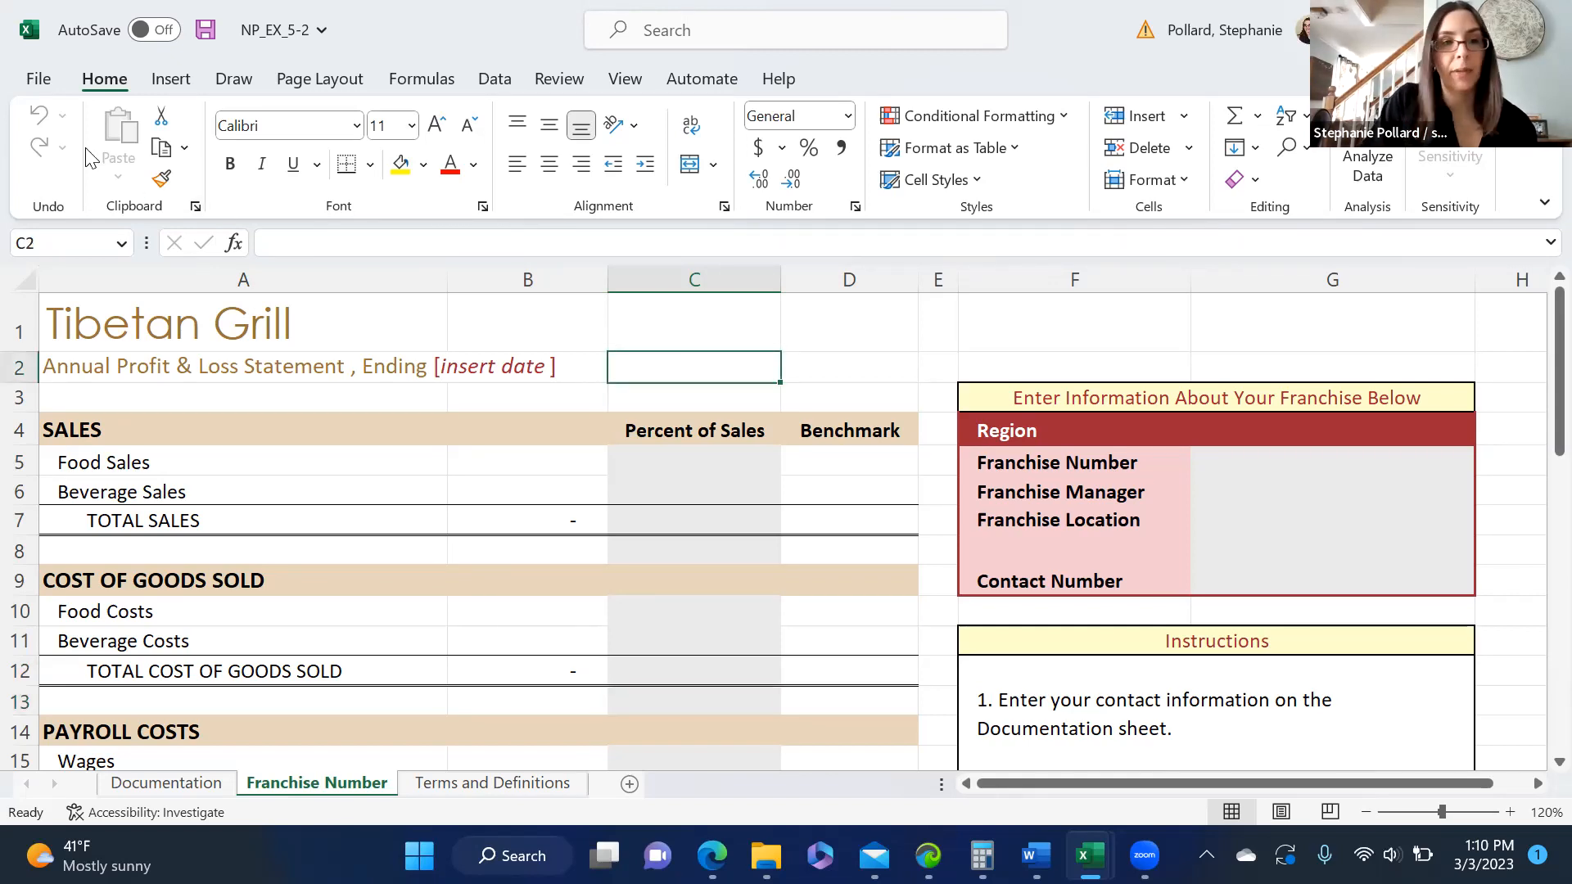
Prepare to save a copy of the workbook under the file name NP_EX_5-2_Template.
left_click(38, 79)
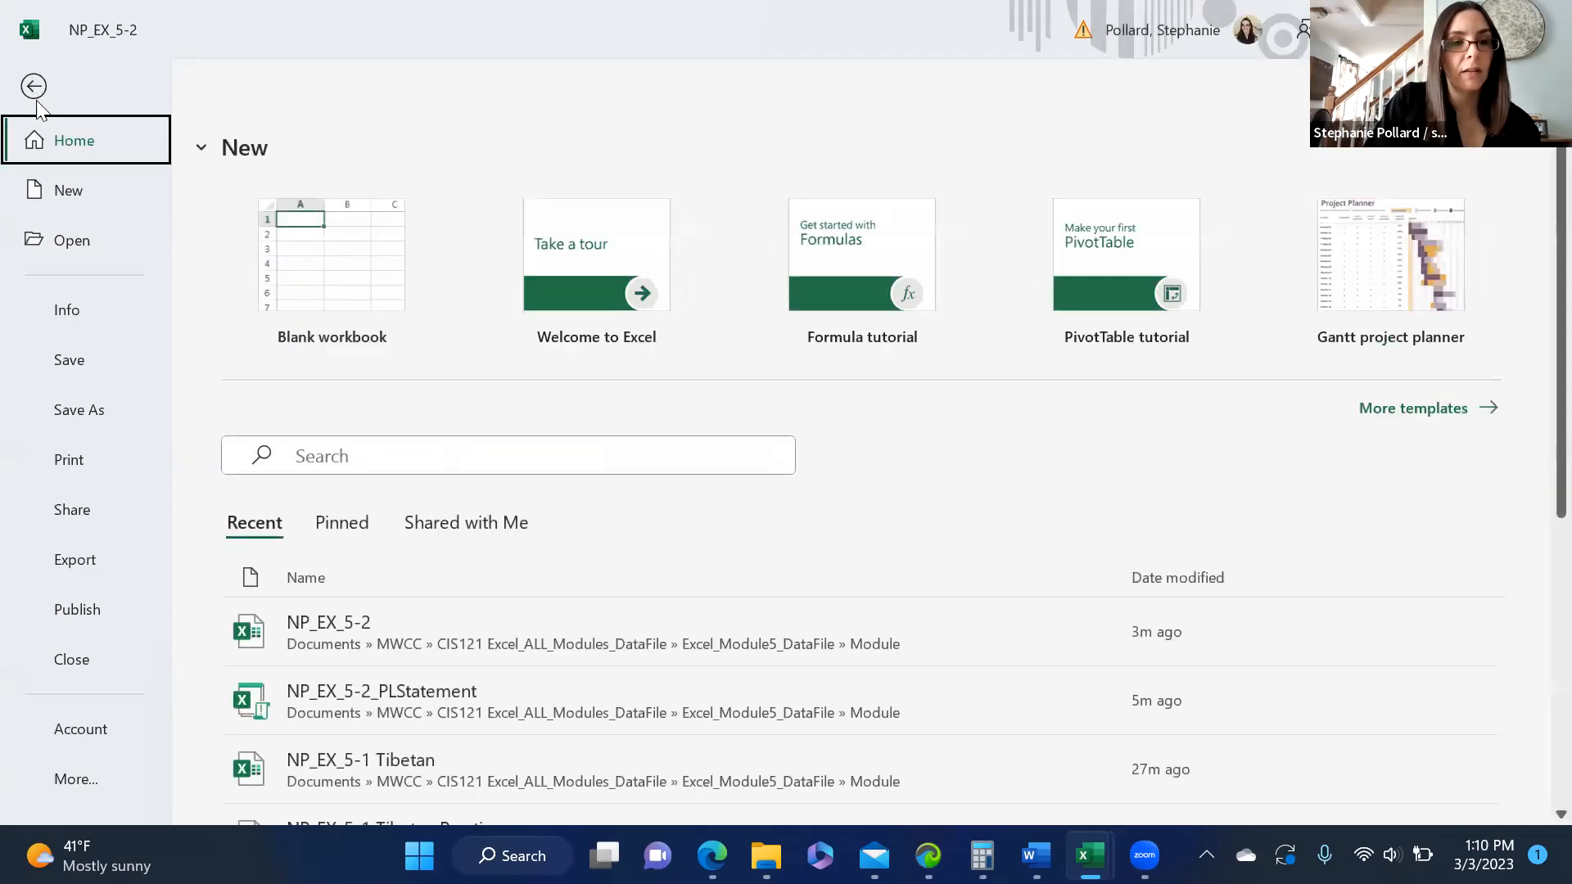
left_click(79, 415)
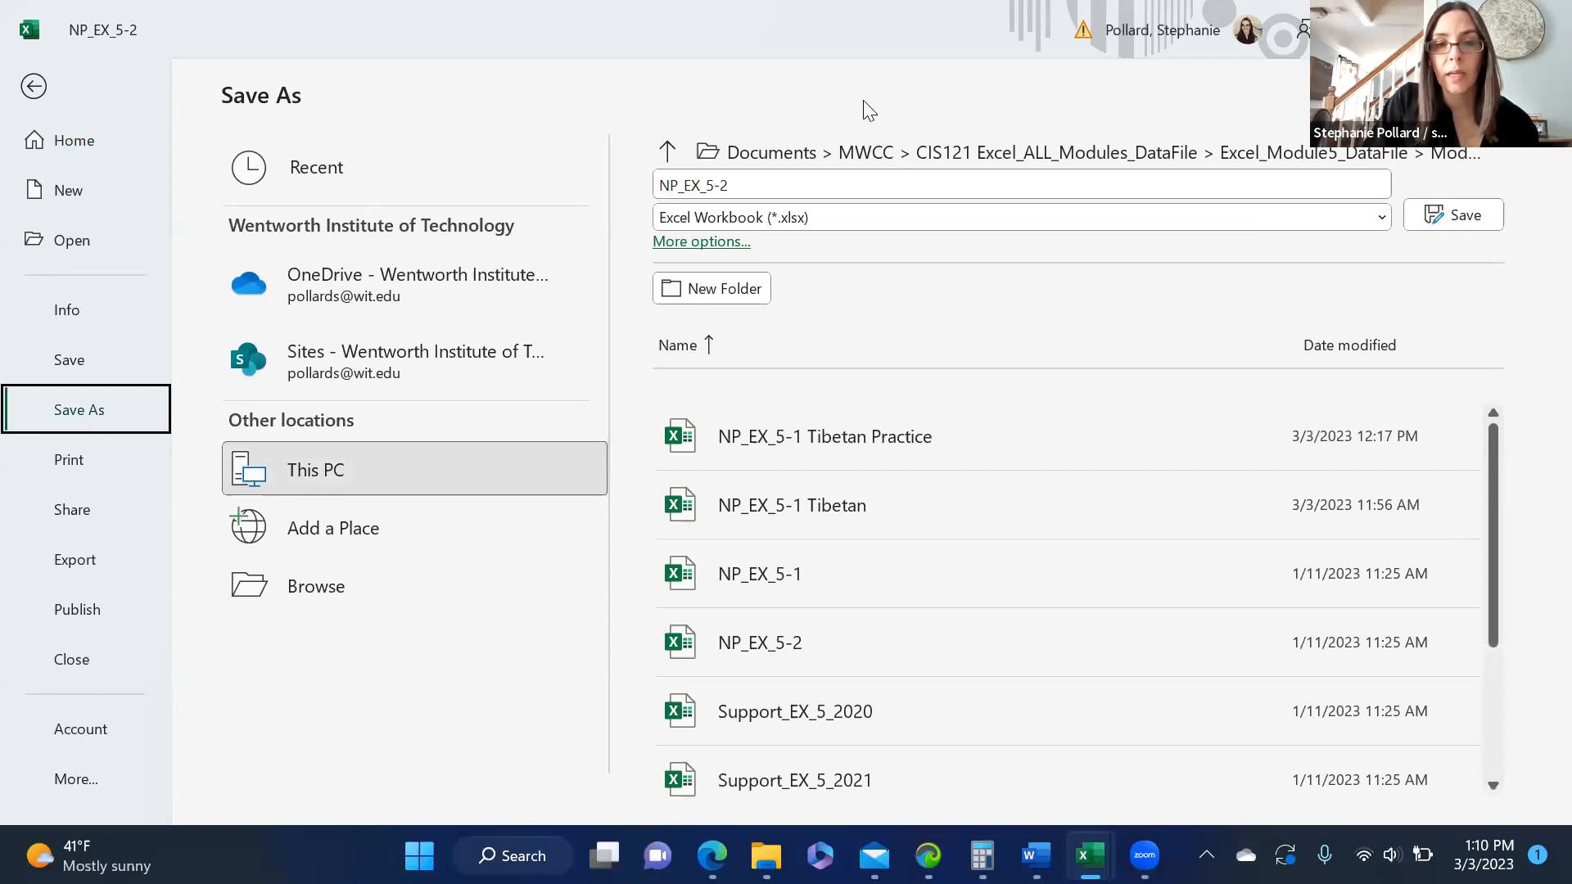
left_click(1362, 166)
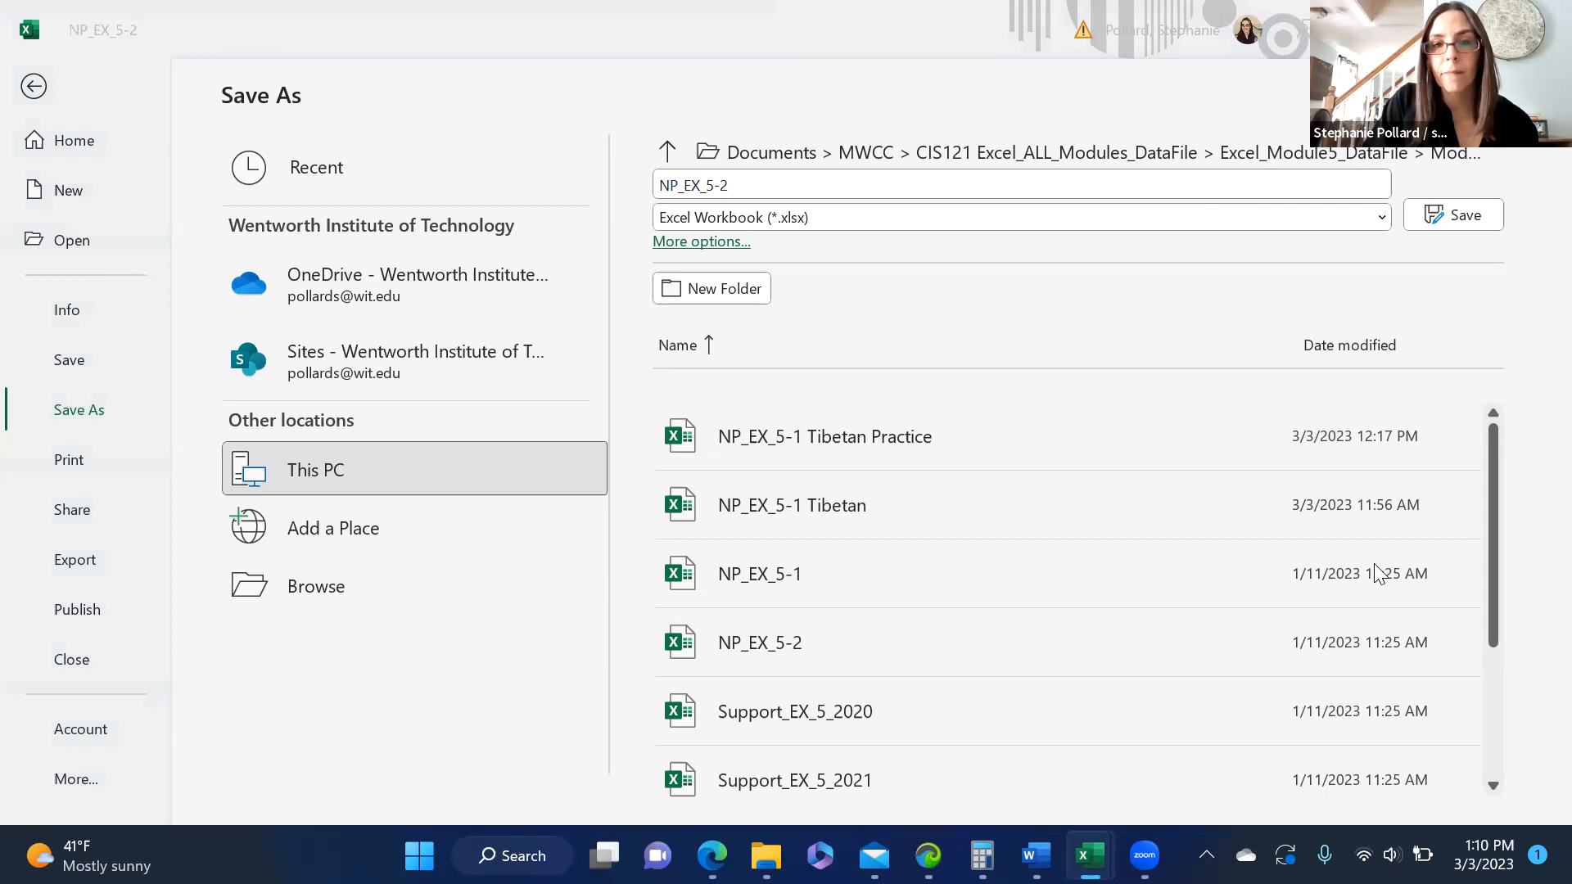
left_click(889, 178)
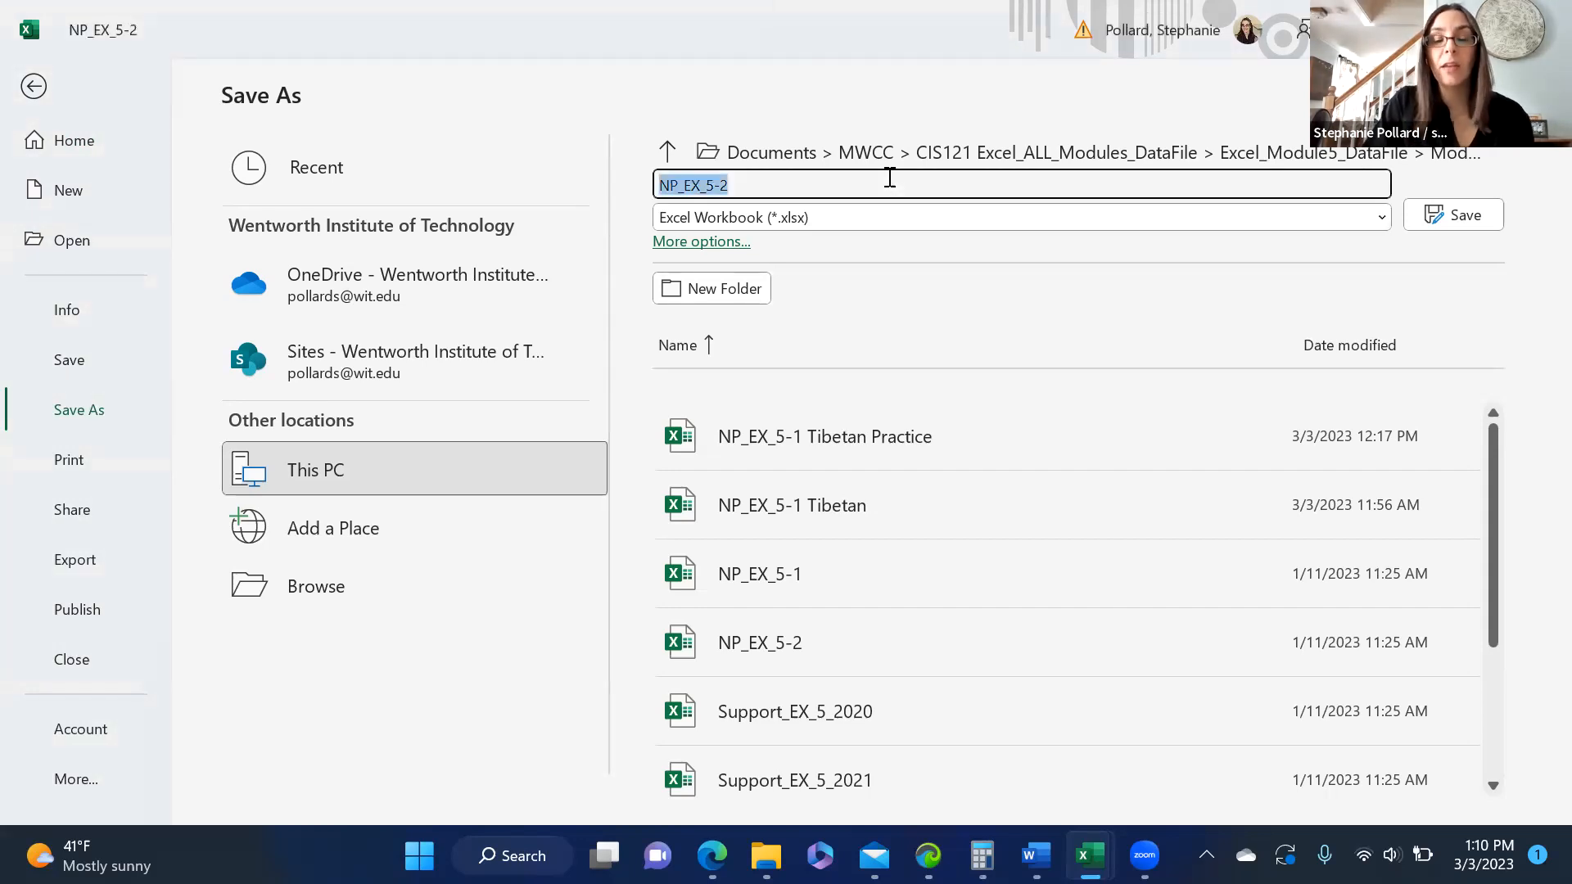
left_click(890, 177)
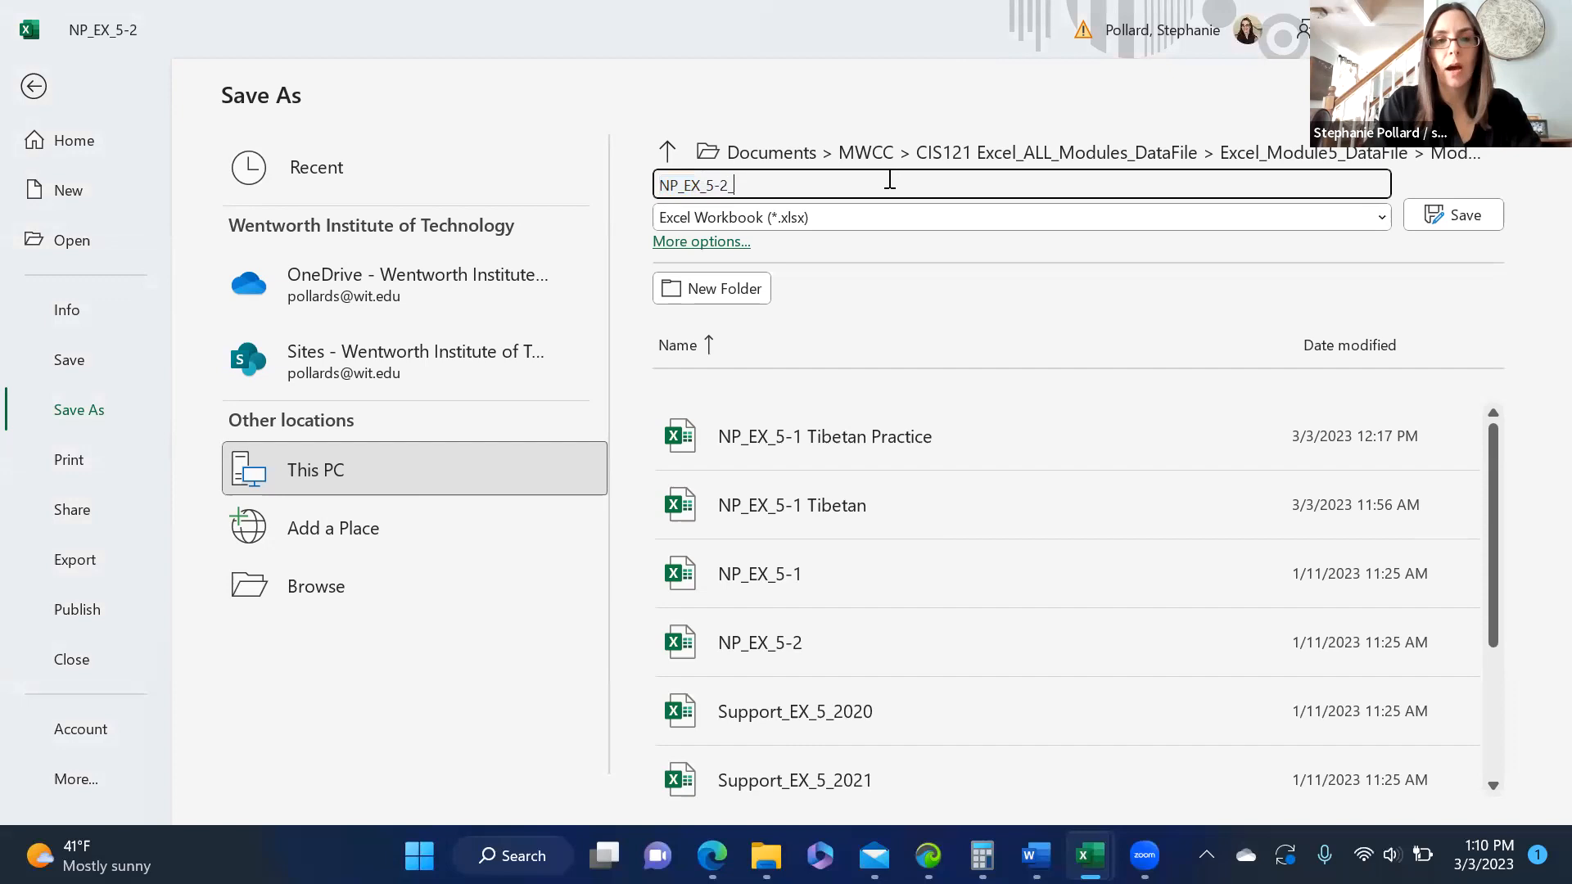
type("_Template")
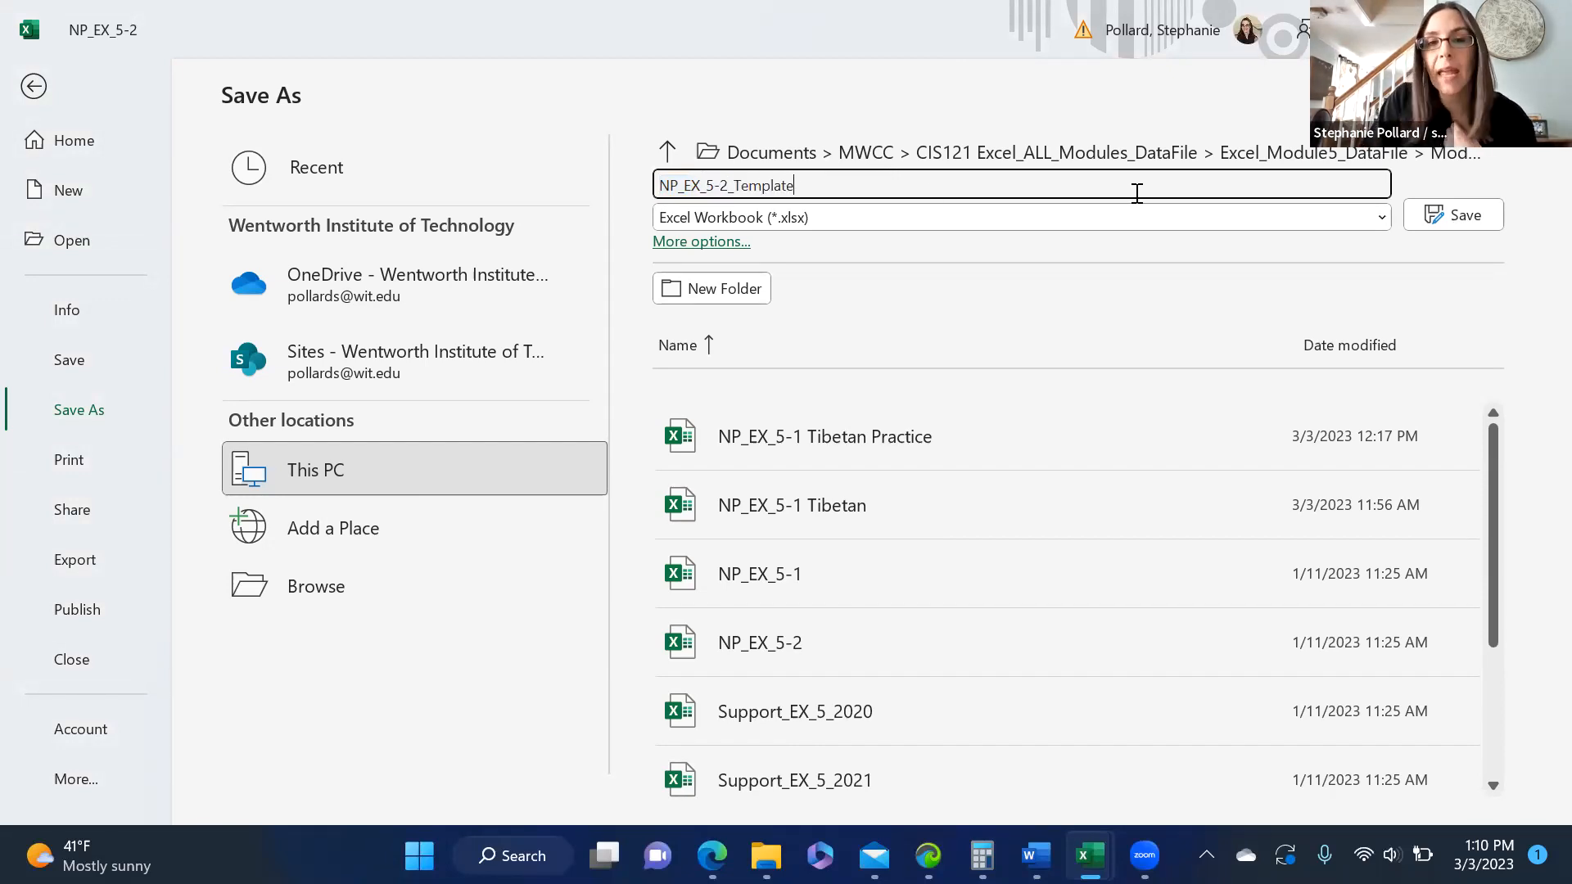
Set the file type to Excel Template (*.xltx) and save the template in the Module folder.
left_click(1382, 218)
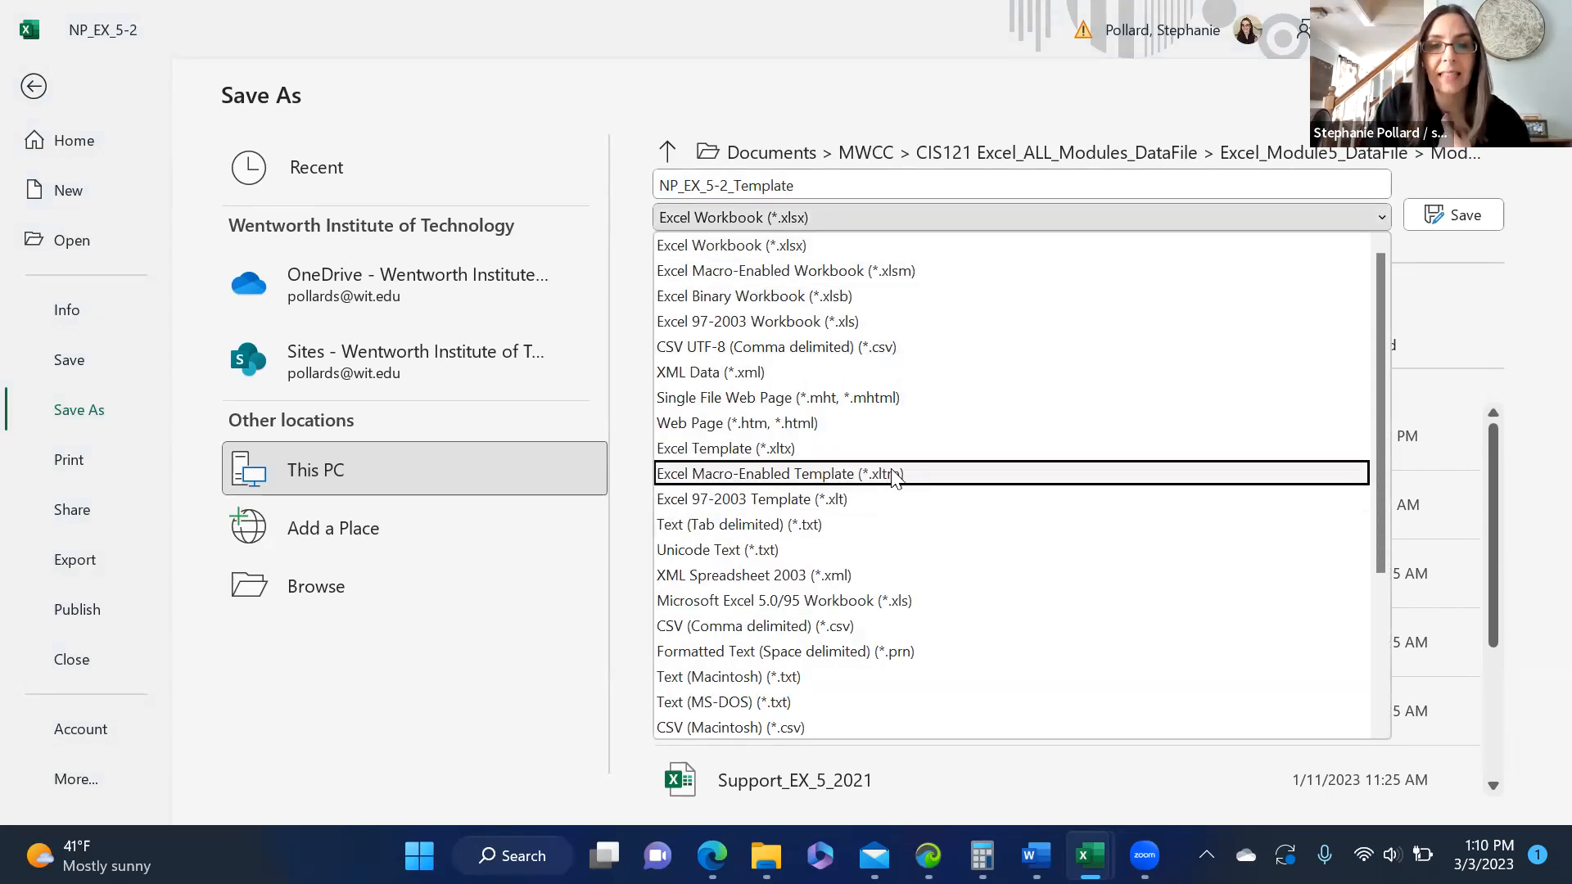
left_click(800, 448)
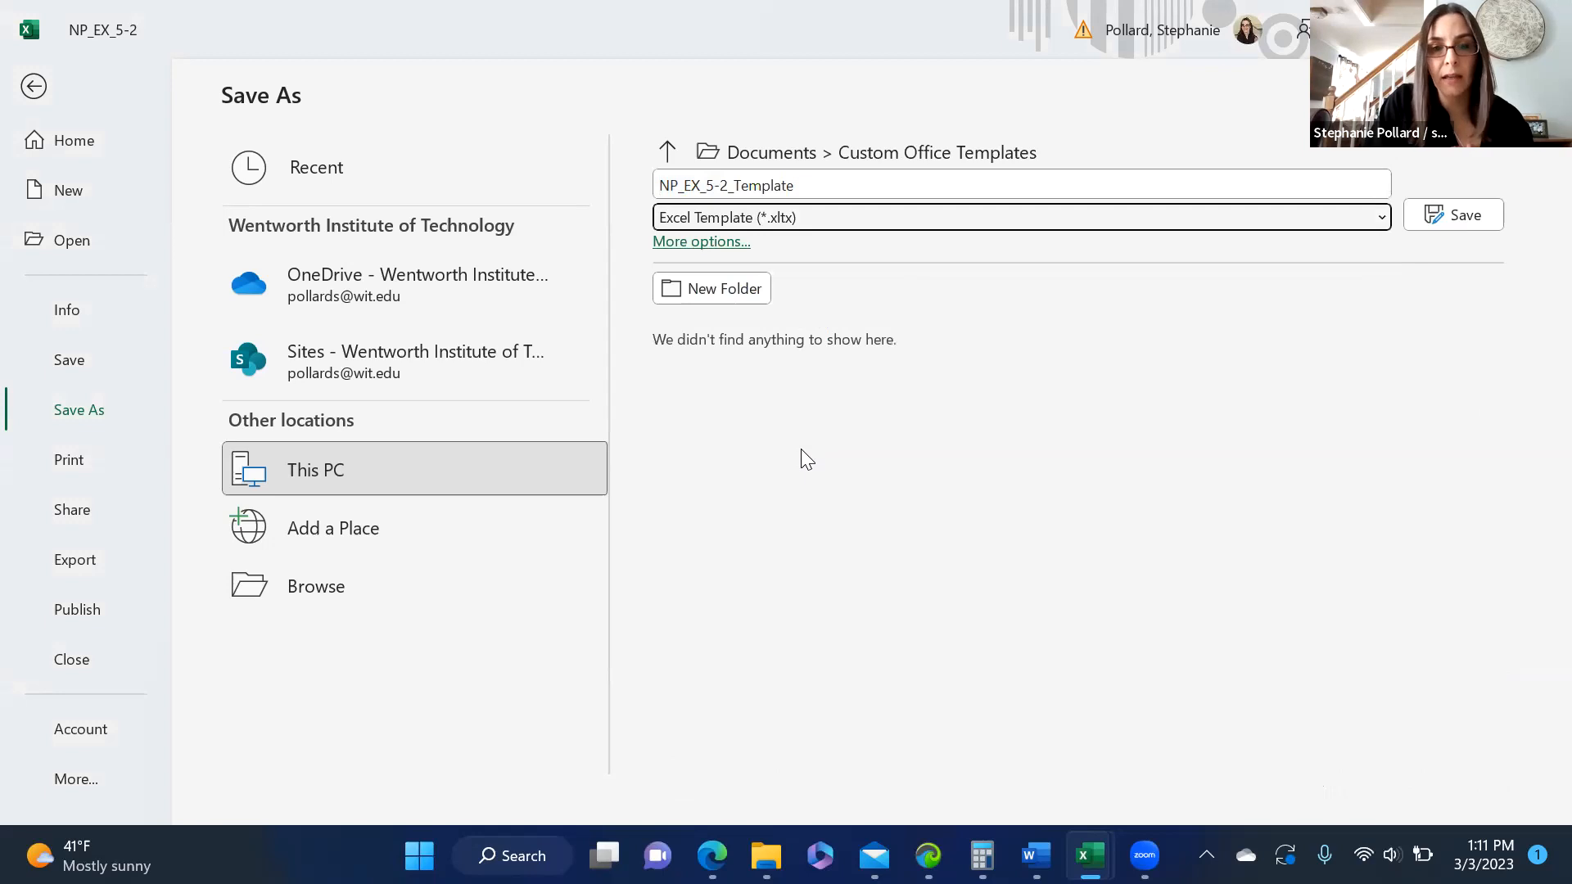
left_click(401, 595)
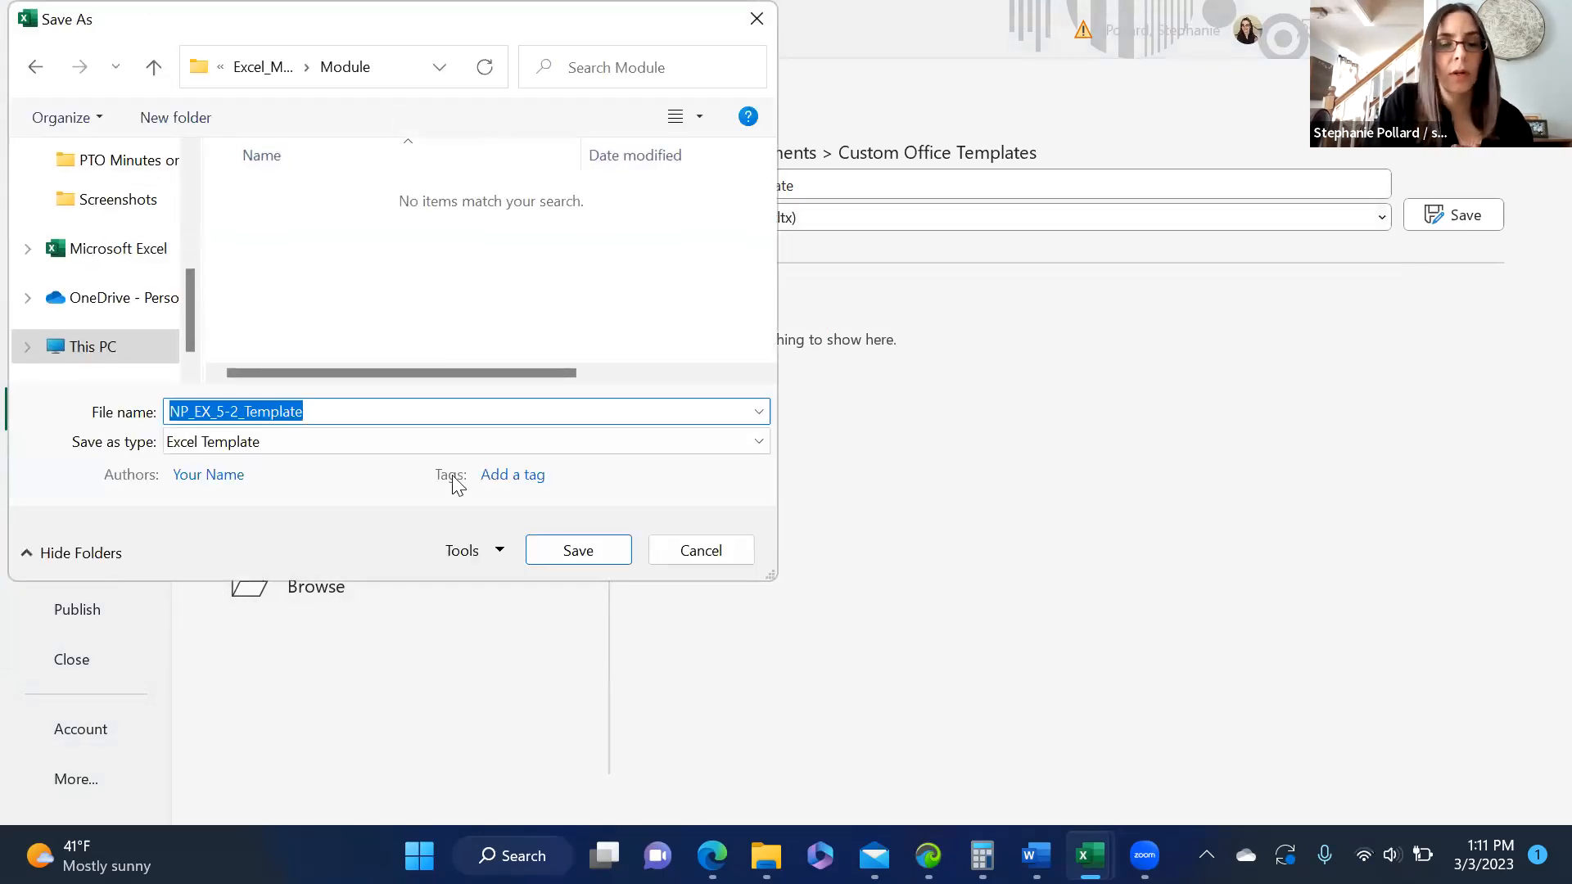
left_click(587, 551)
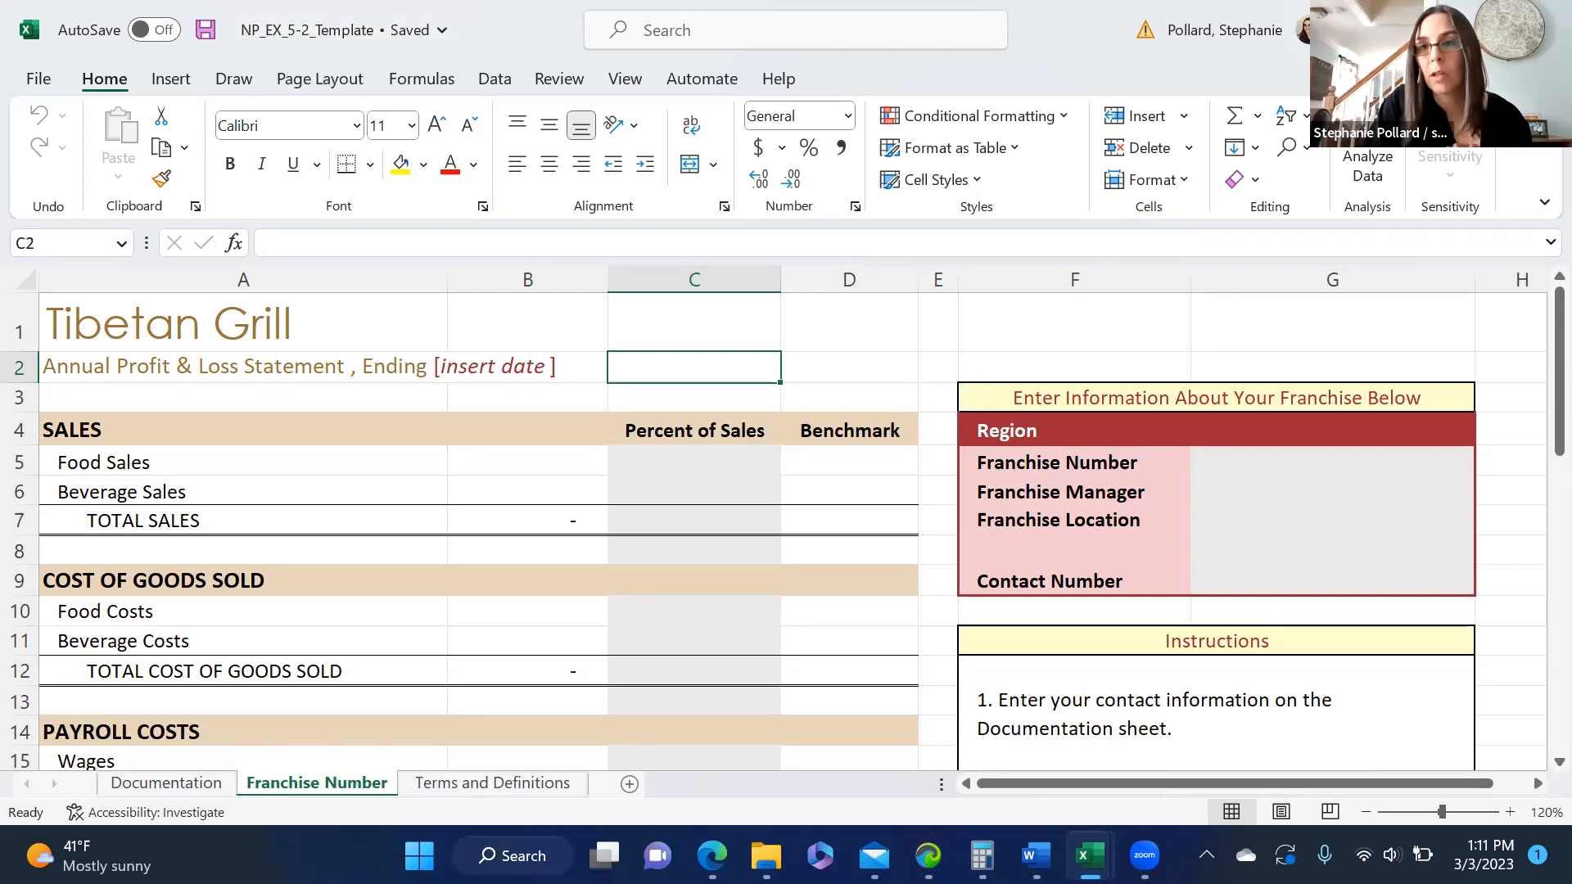
Close the template, switch to File Explorer and create a new workbook from NP_EX_5-2_Template in the Module folder.
left_click(1543, 30)
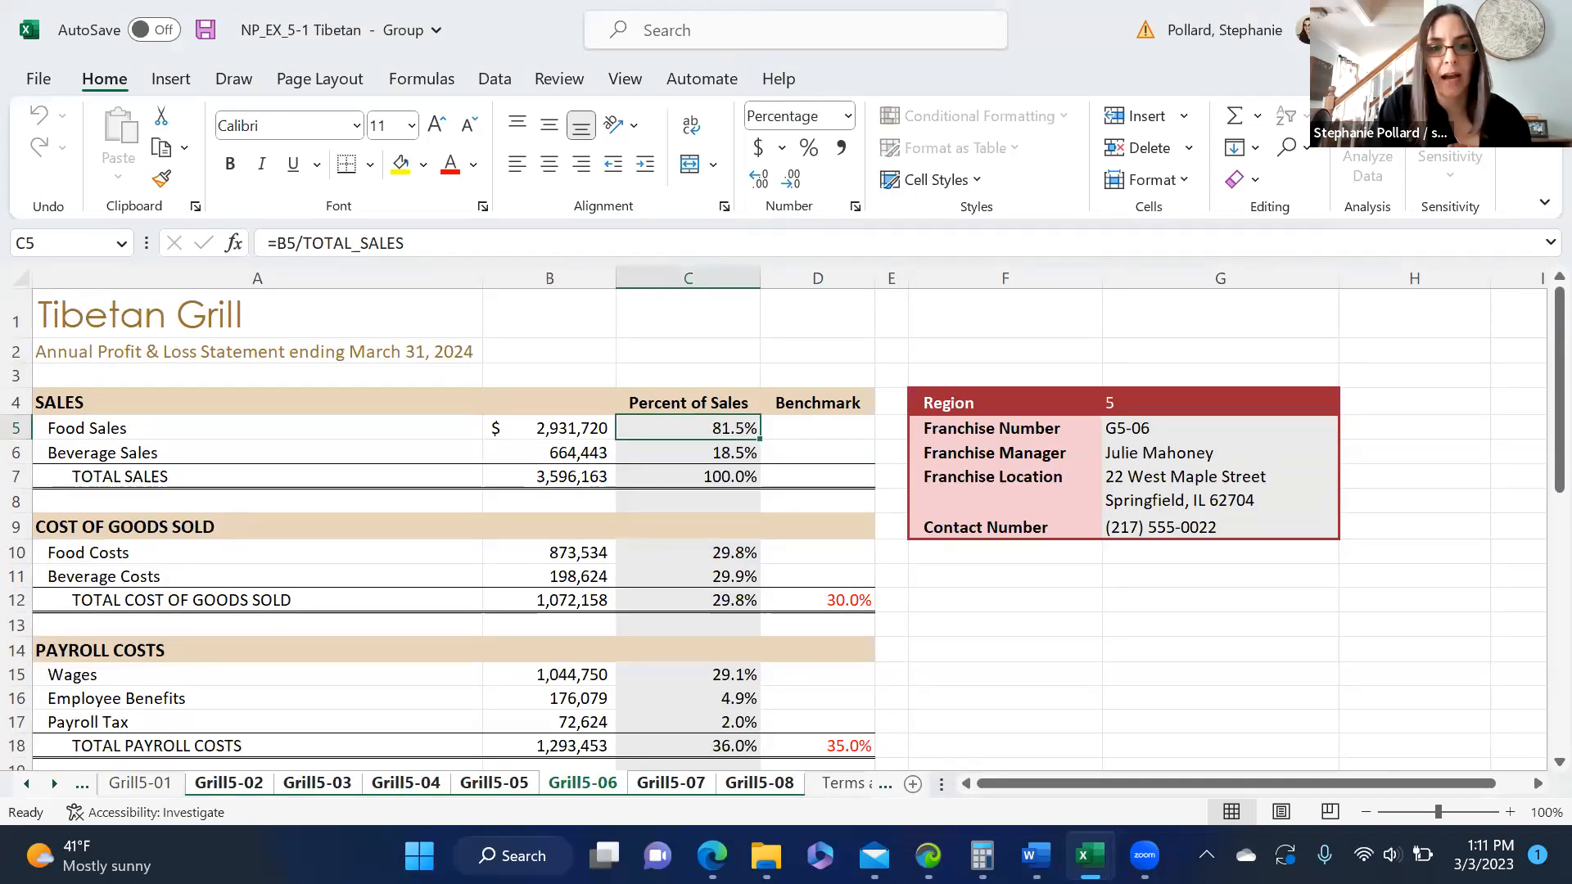
left_click(766, 855)
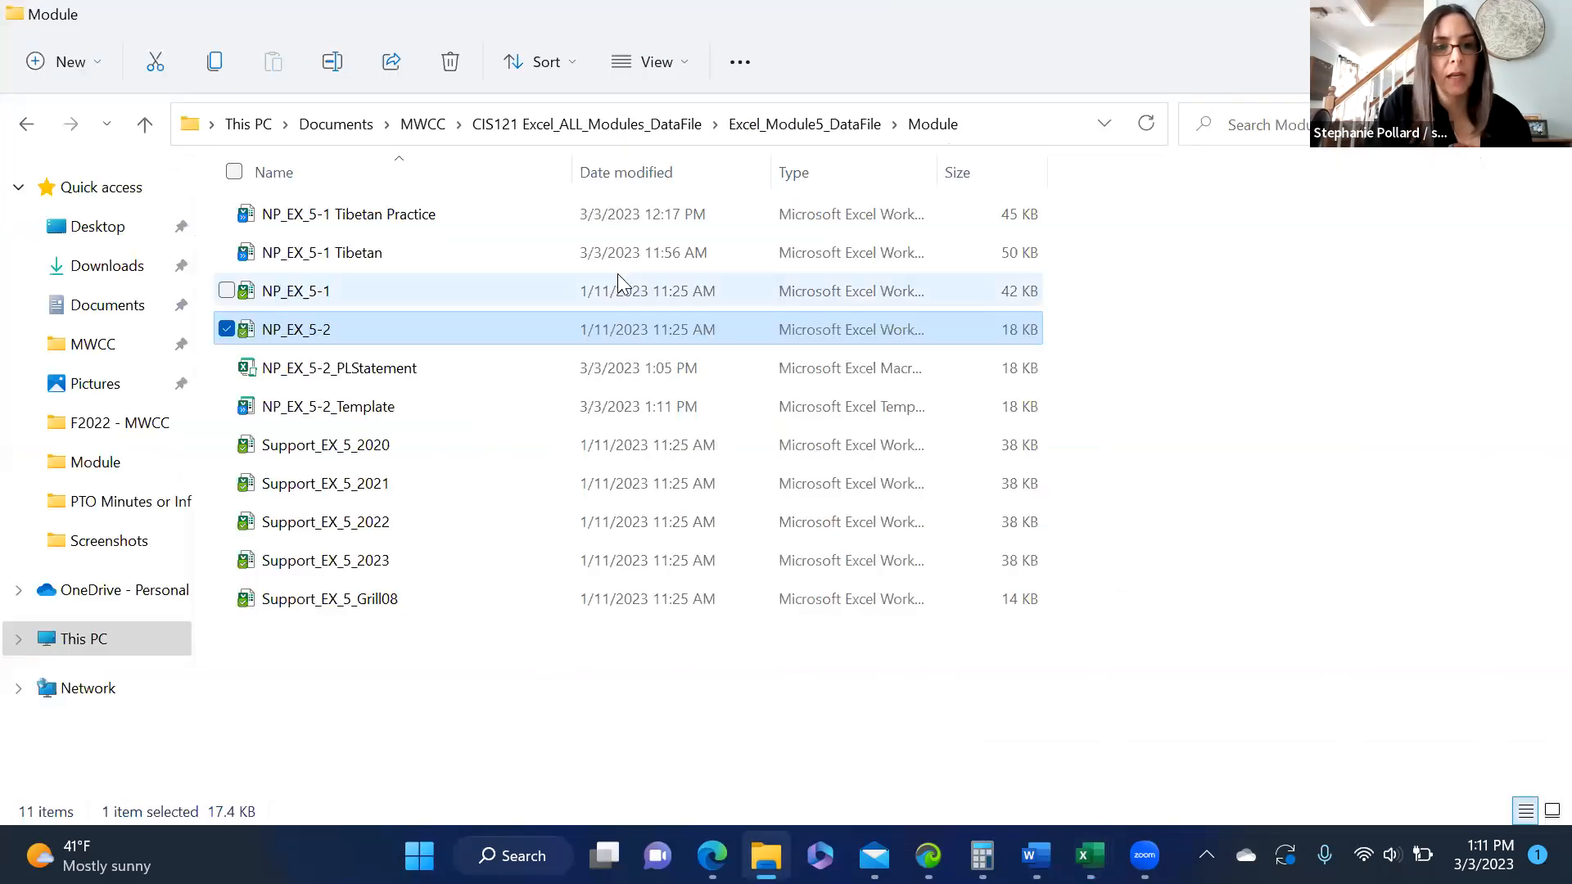
double_click(331, 406)
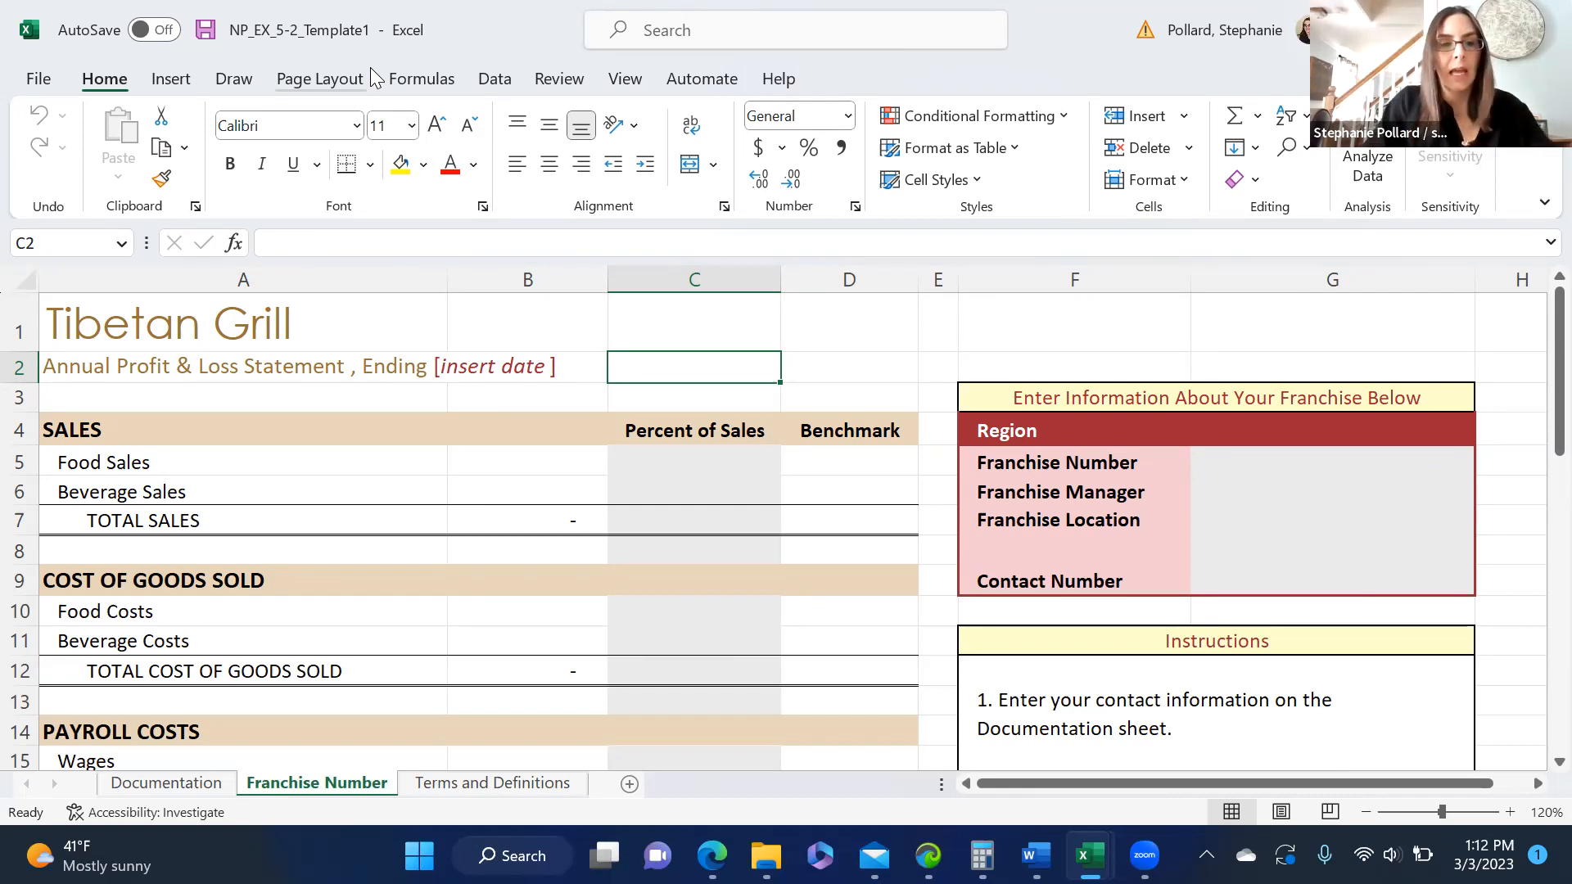
Enter 820,000 for Food Sales in B5 and 210,000 for Beverage Sales in B6.
left_click(507, 465)
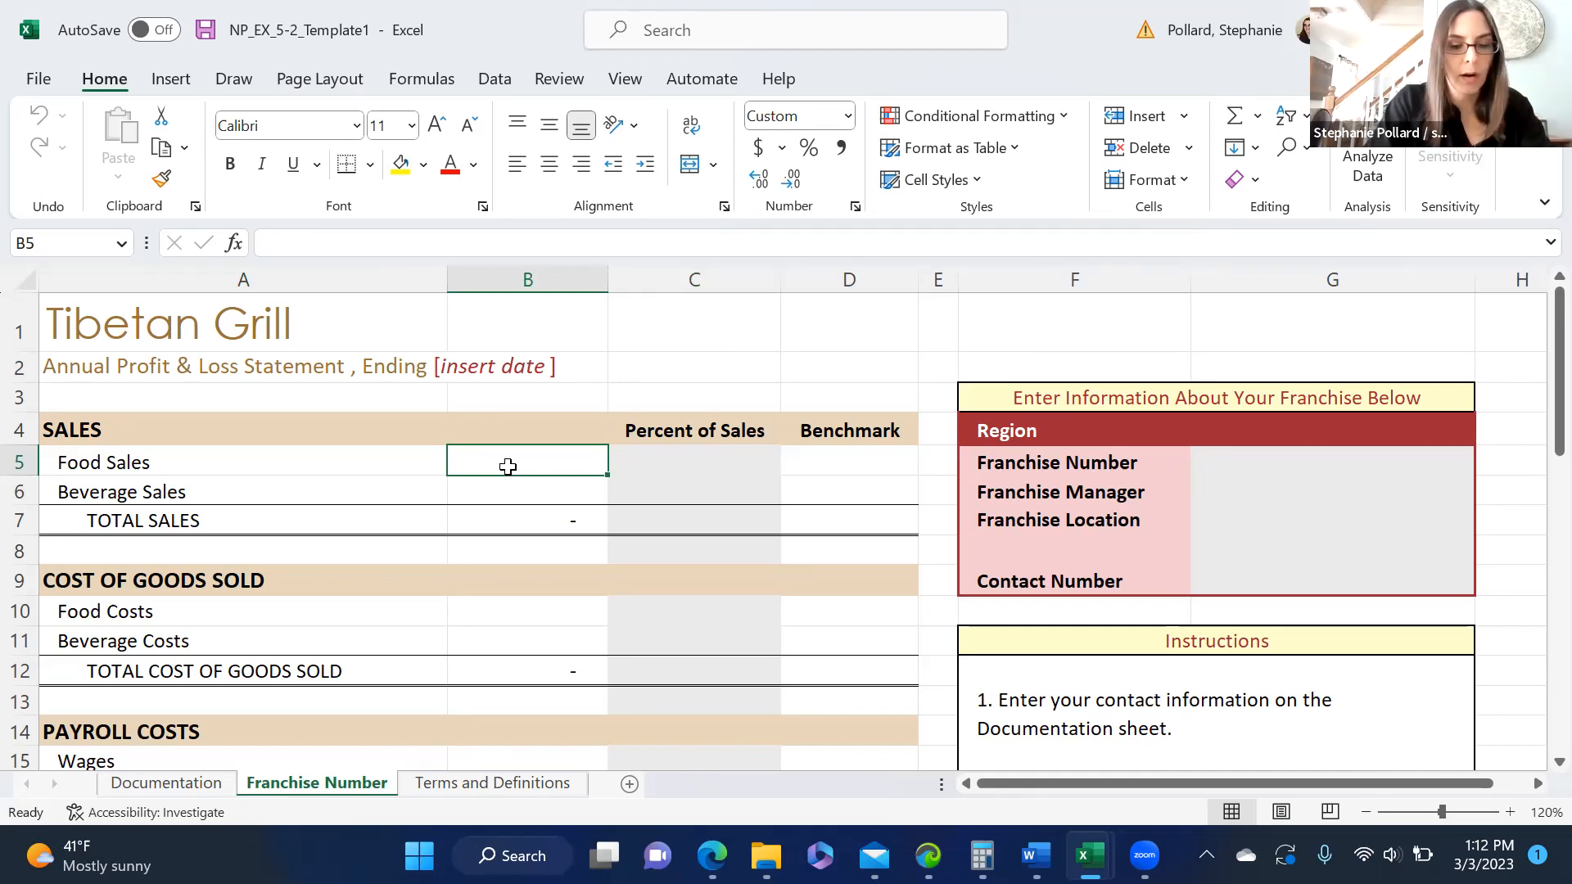
type("820,000")
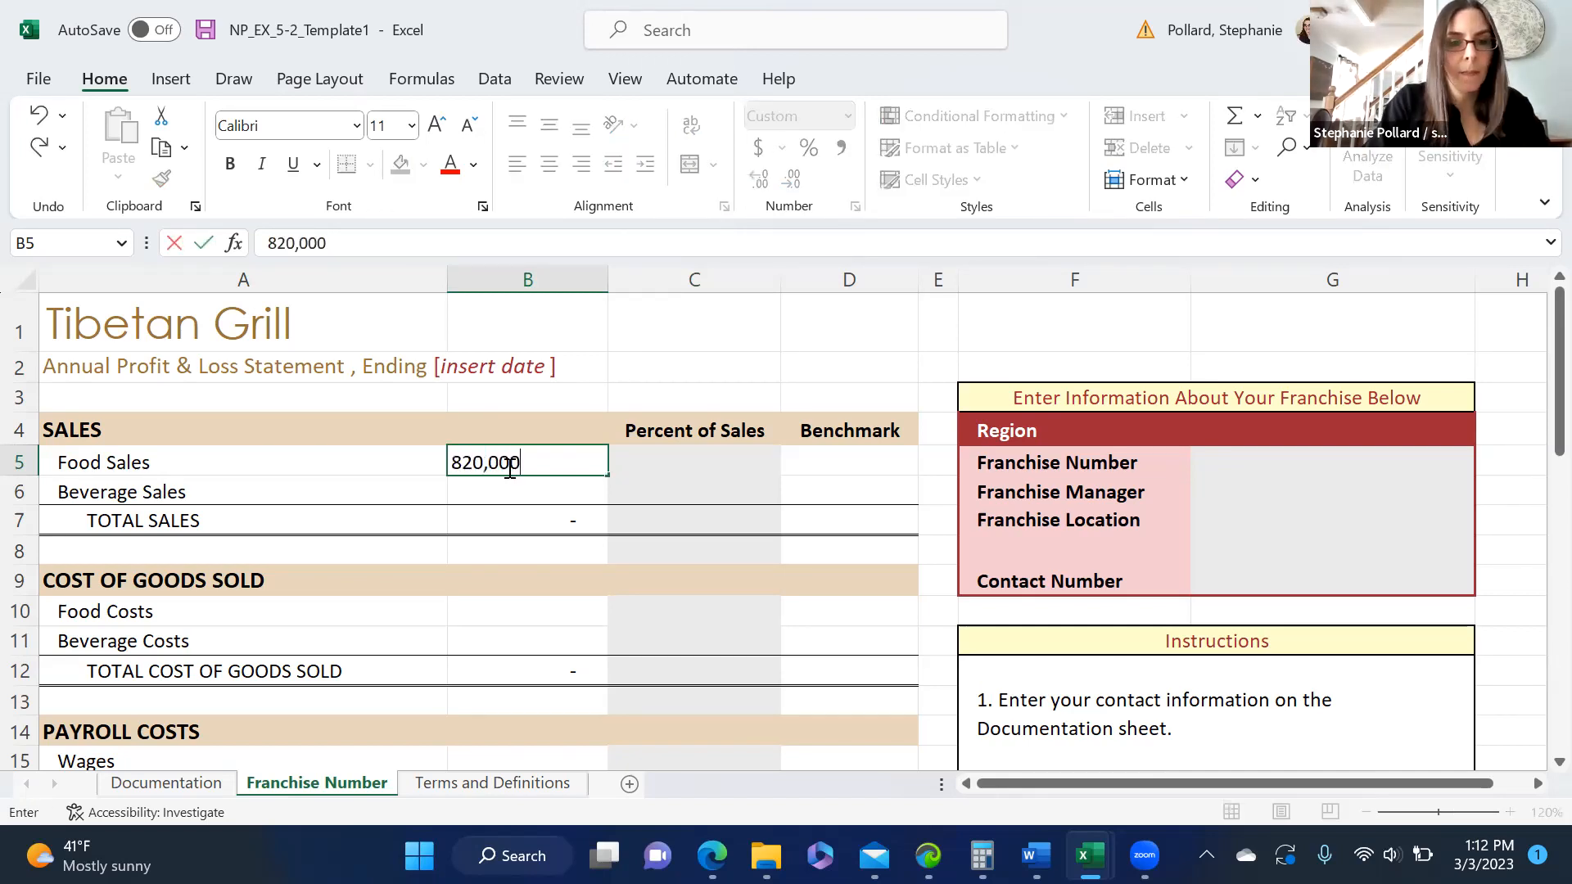
key("Return")
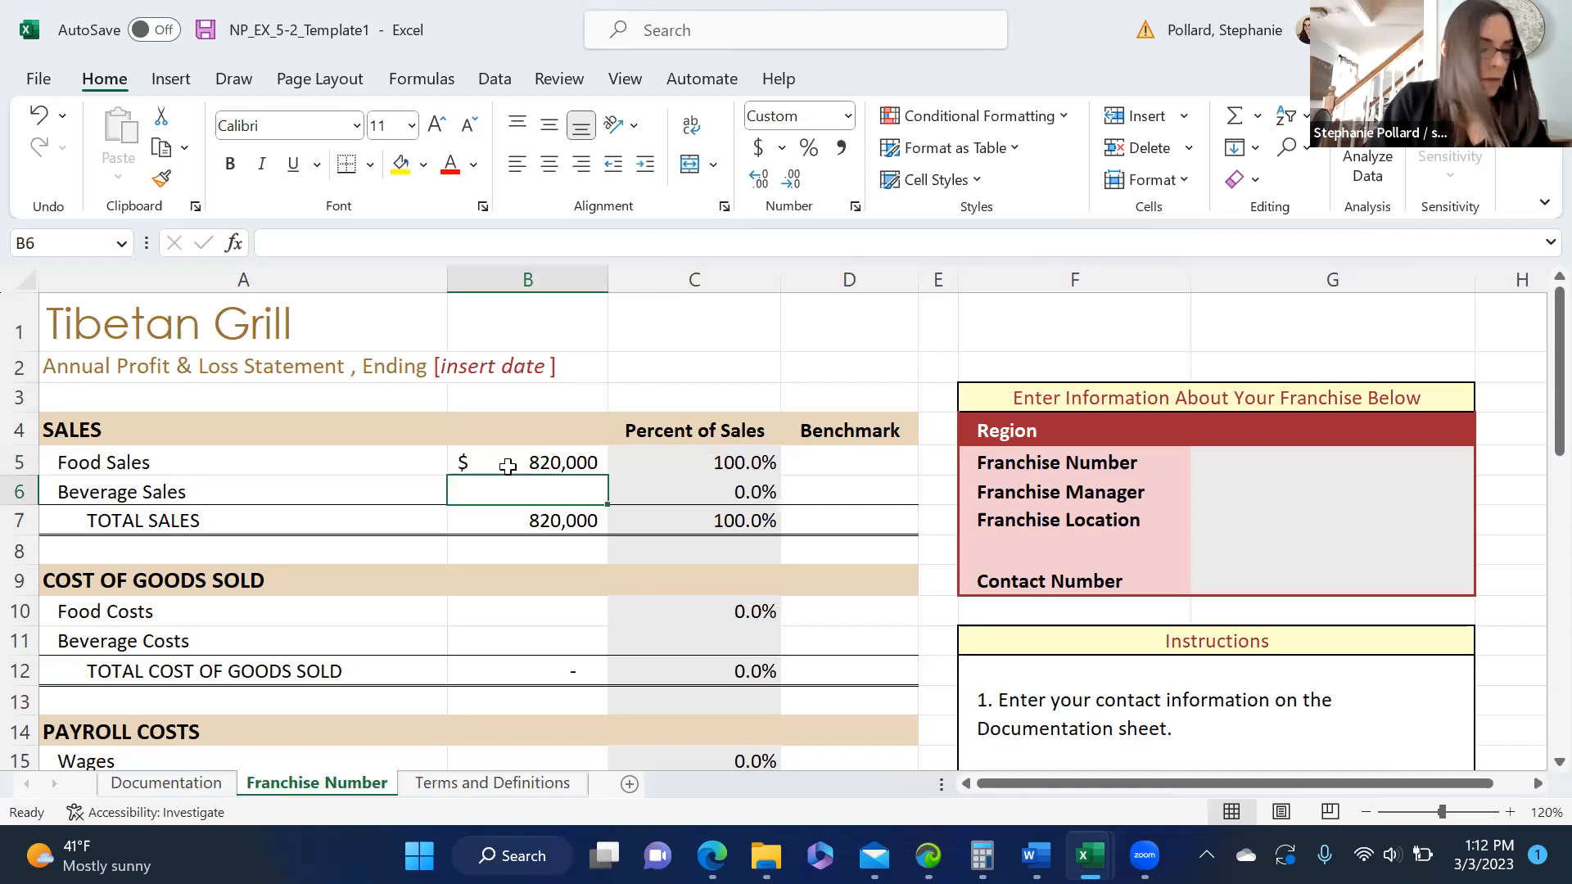
type("210,000")
key("Return")
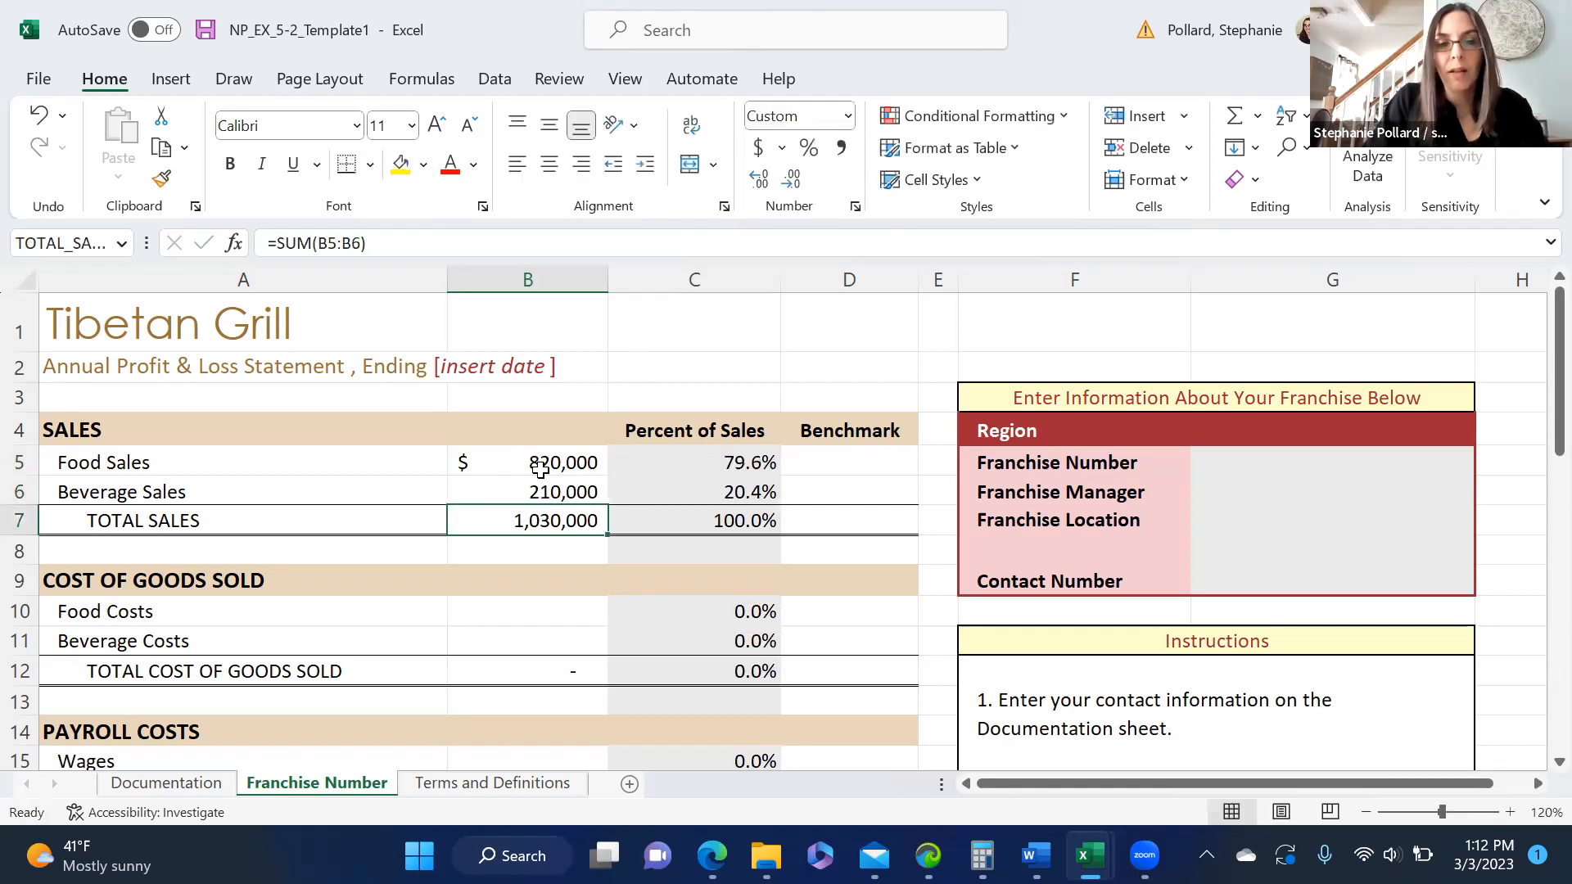
Examine the Percent of Sales formulas in C5:C7 and the calculated figures through the rest of the statement.
left_click(732, 461)
left_click(729, 490)
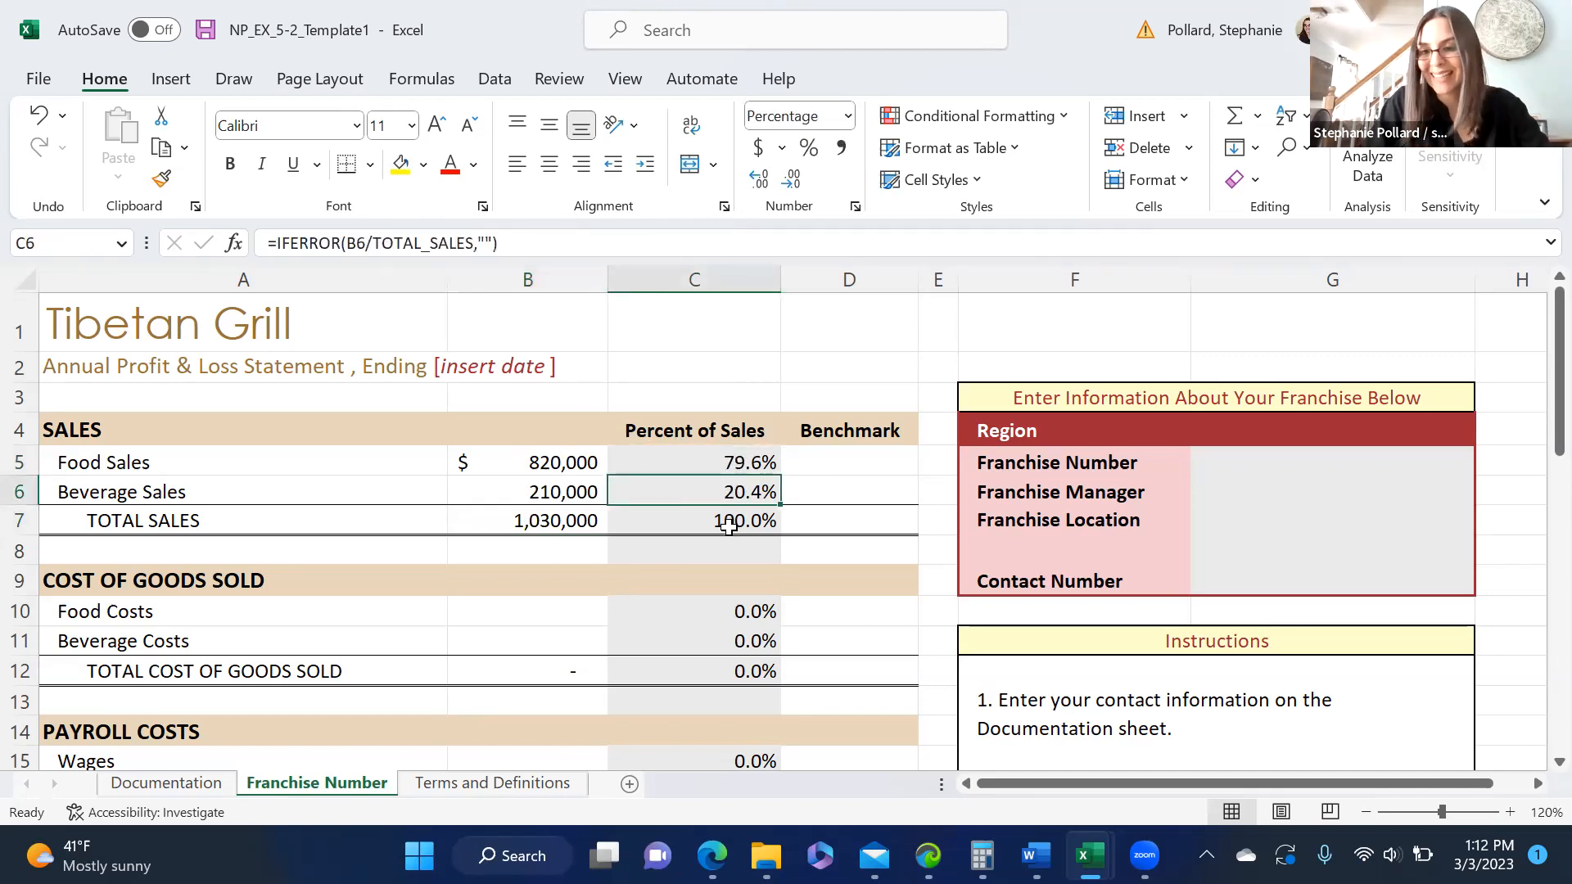
left_click(729, 524)
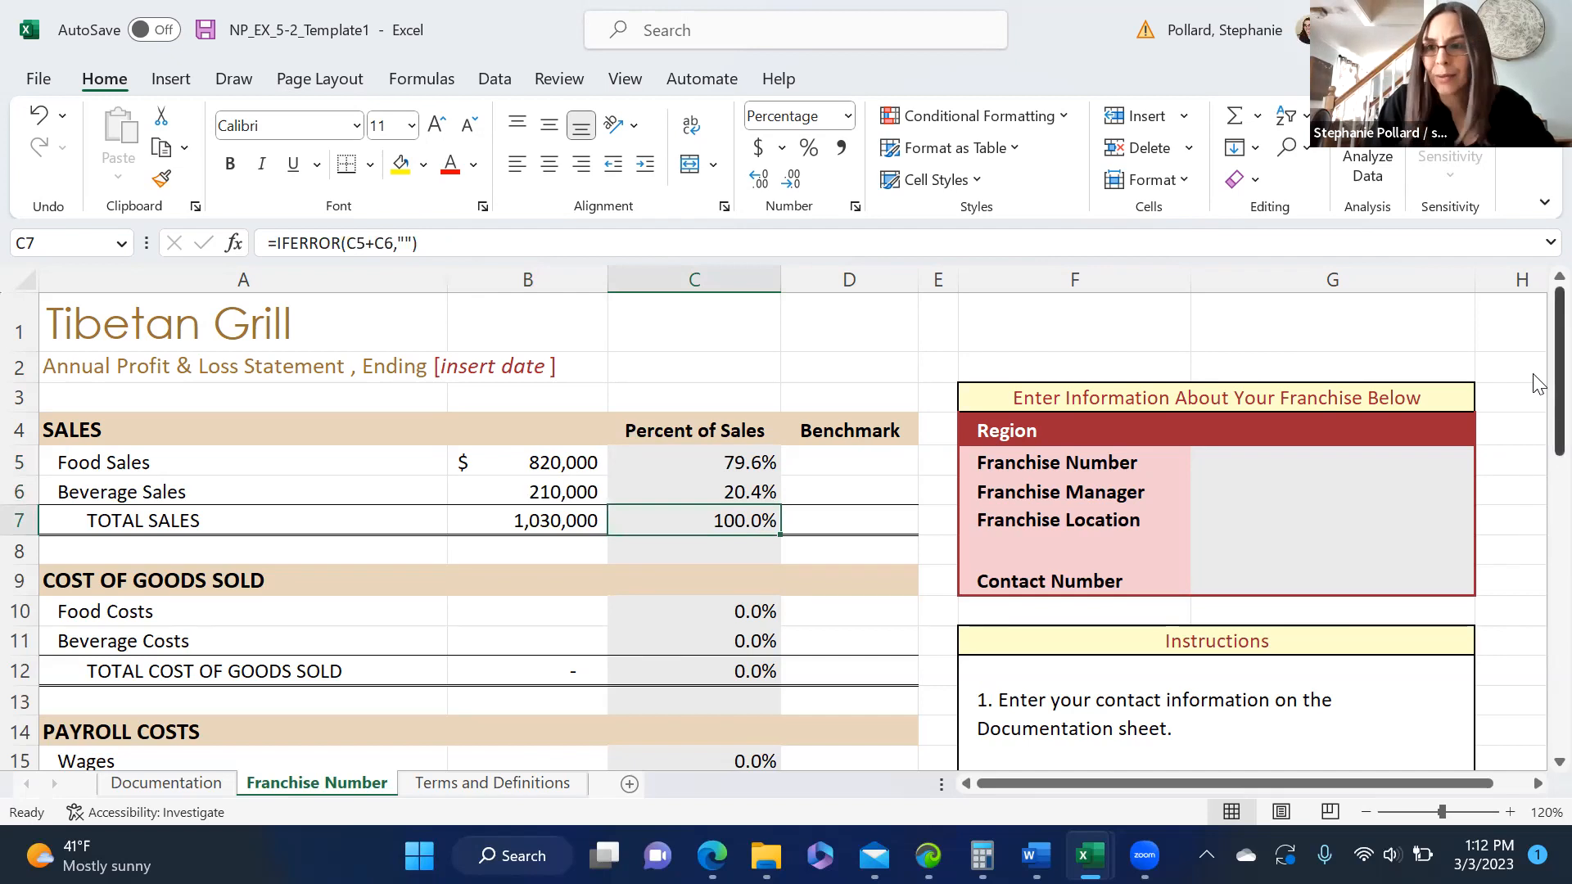
scroll(1535, 393, "down", 1)
scroll(1538, 695, "down", 8)
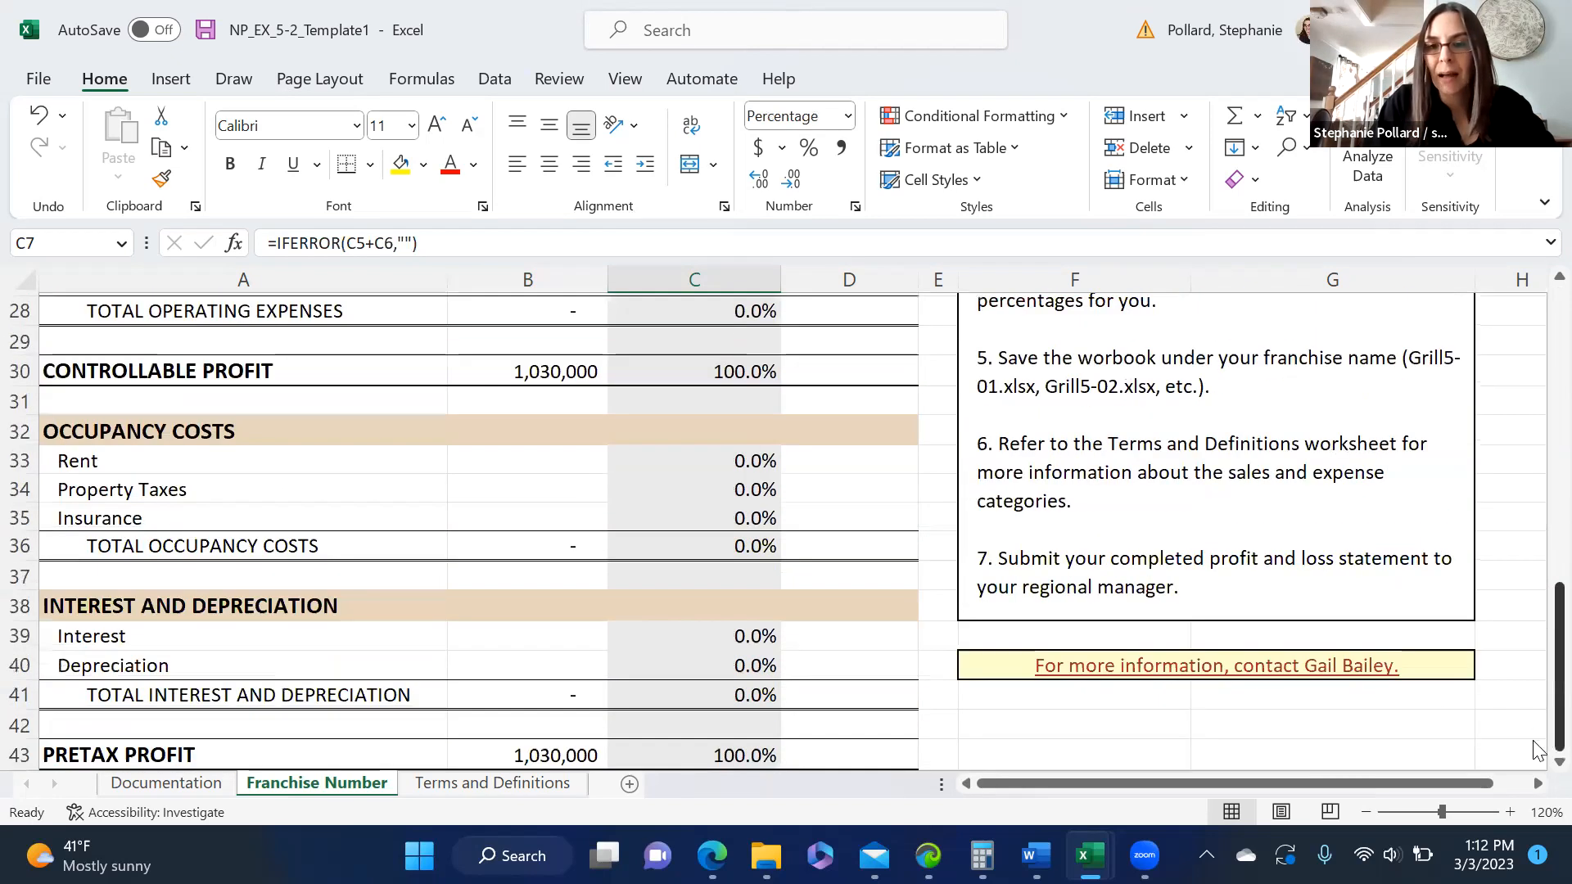
Enter 210,000 for Food Costs in B10 and 58,000 for Beverage Costs in B11.
scroll(1536, 409, "up", 9)
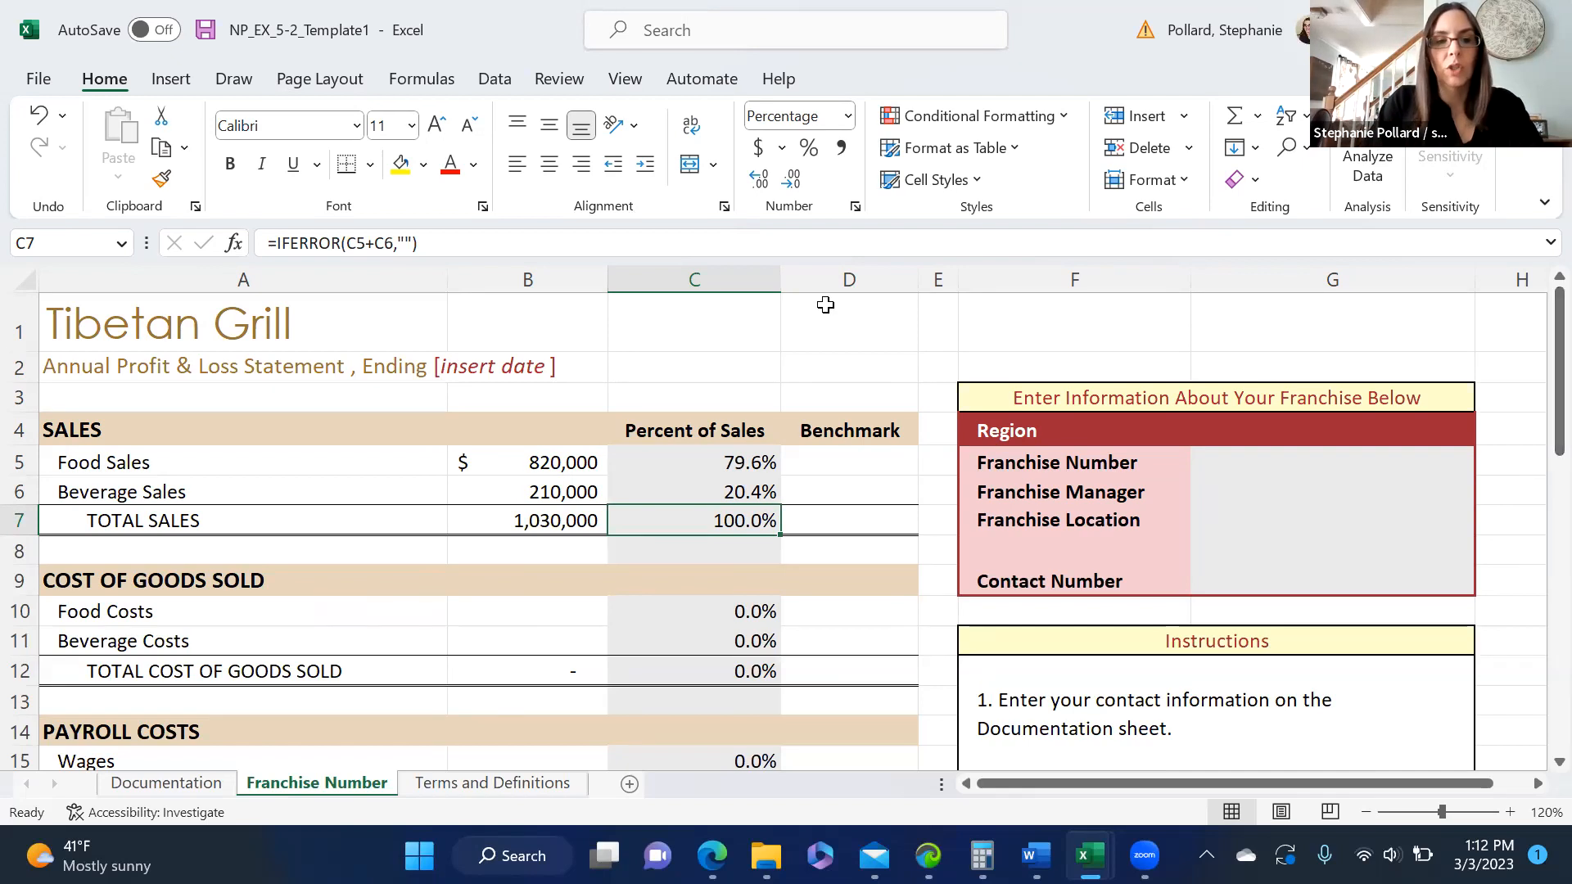
left_click(558, 612)
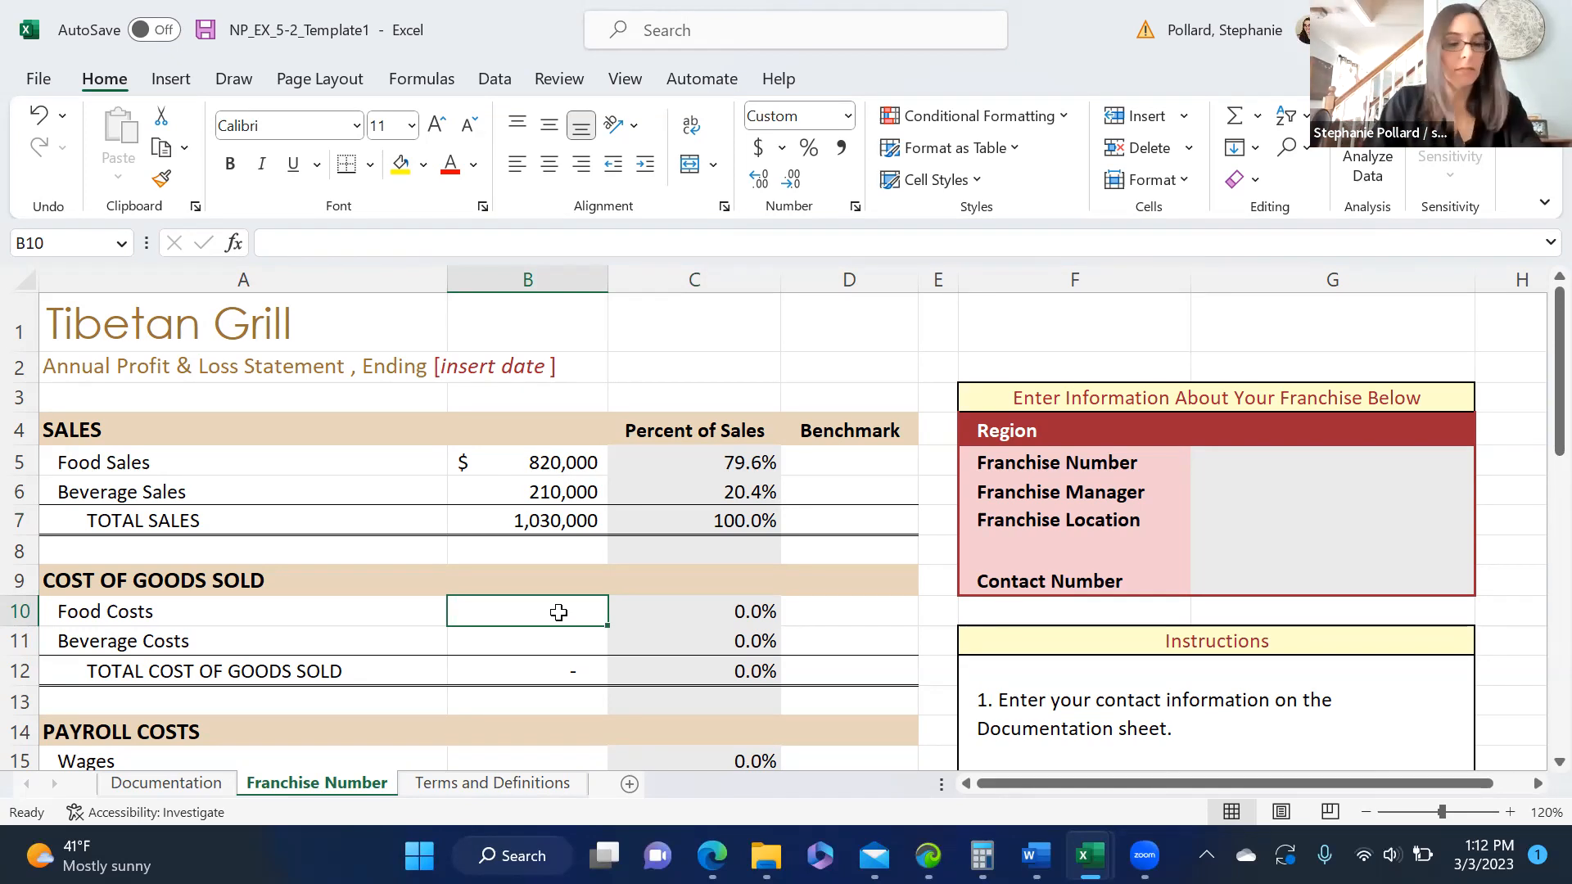
type("210,000")
key("Return")
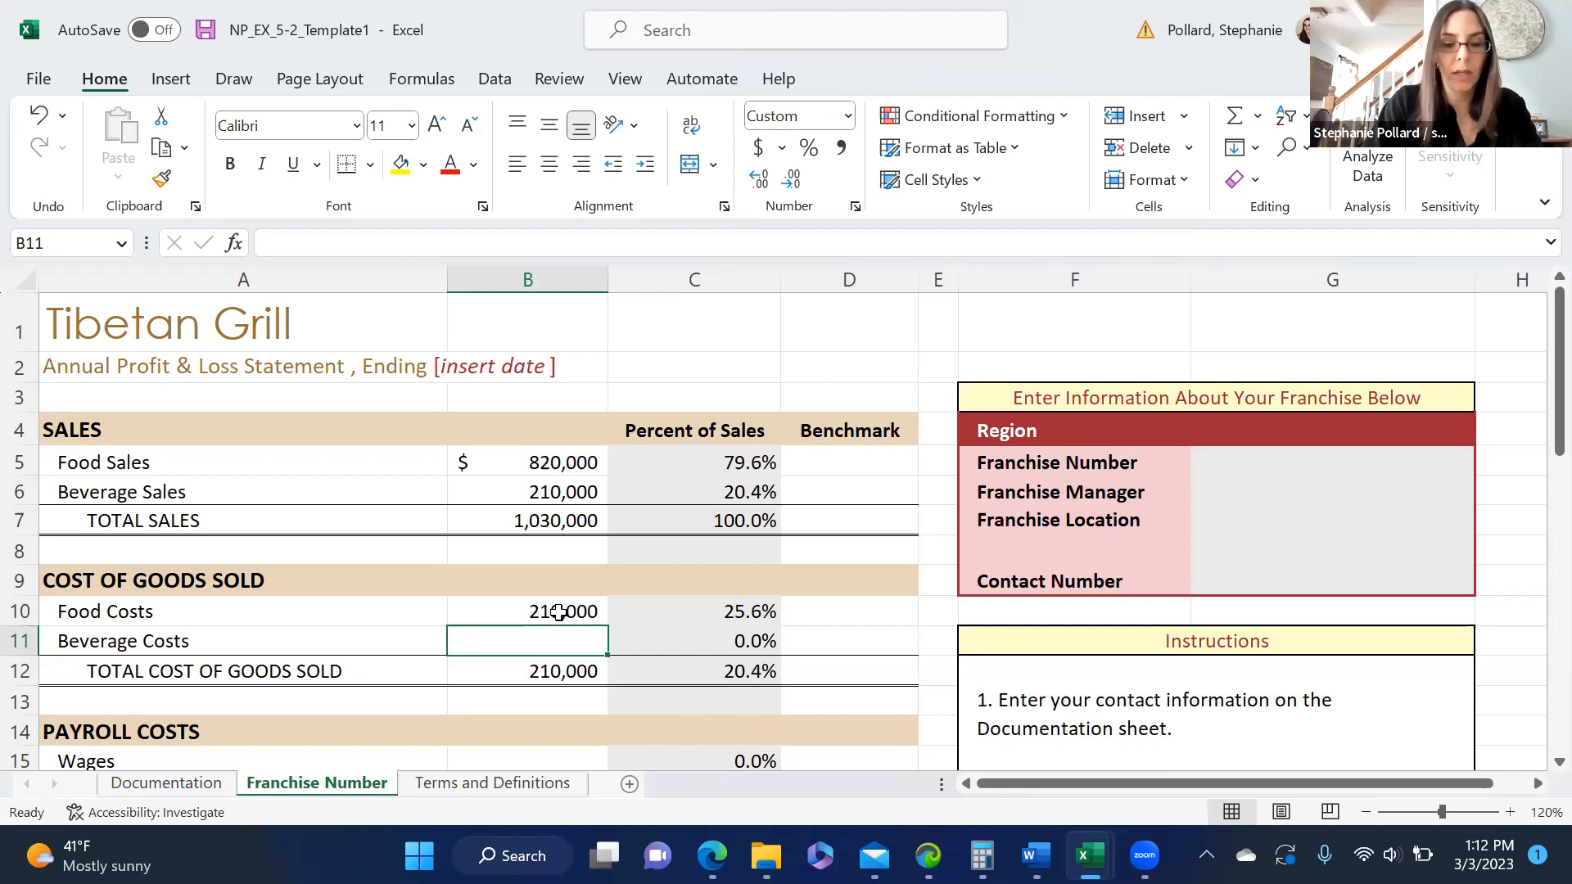
type("58,000")
key("Return")
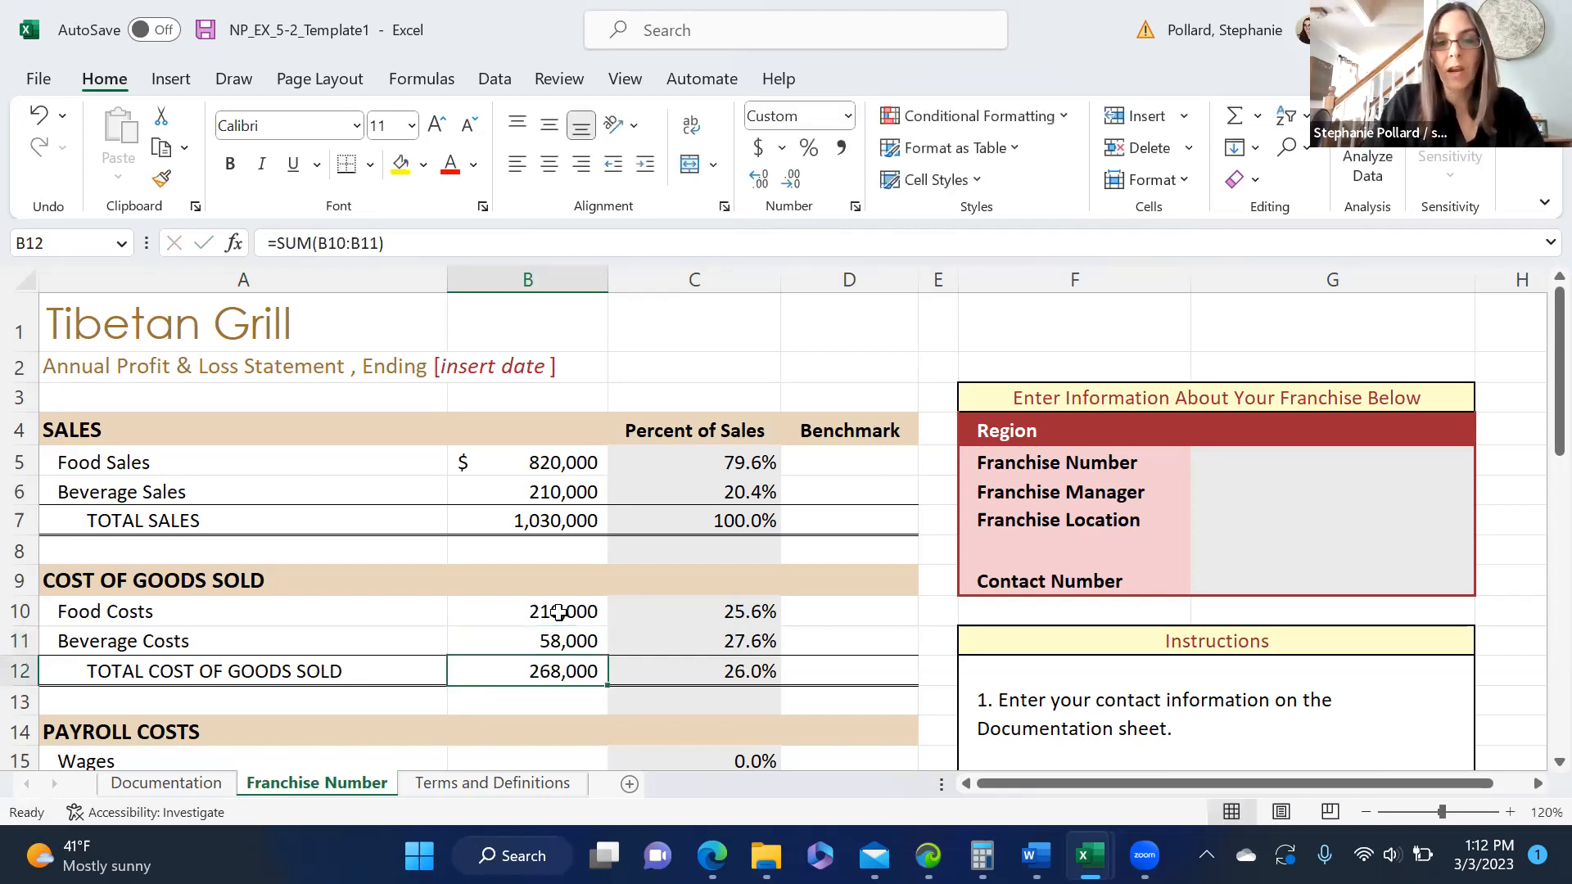
Review the calculated costs and profit down the Franchise Number sheet, along with the numbered Instructions for completing the workbook.
scroll(1536, 483, "down", 2)
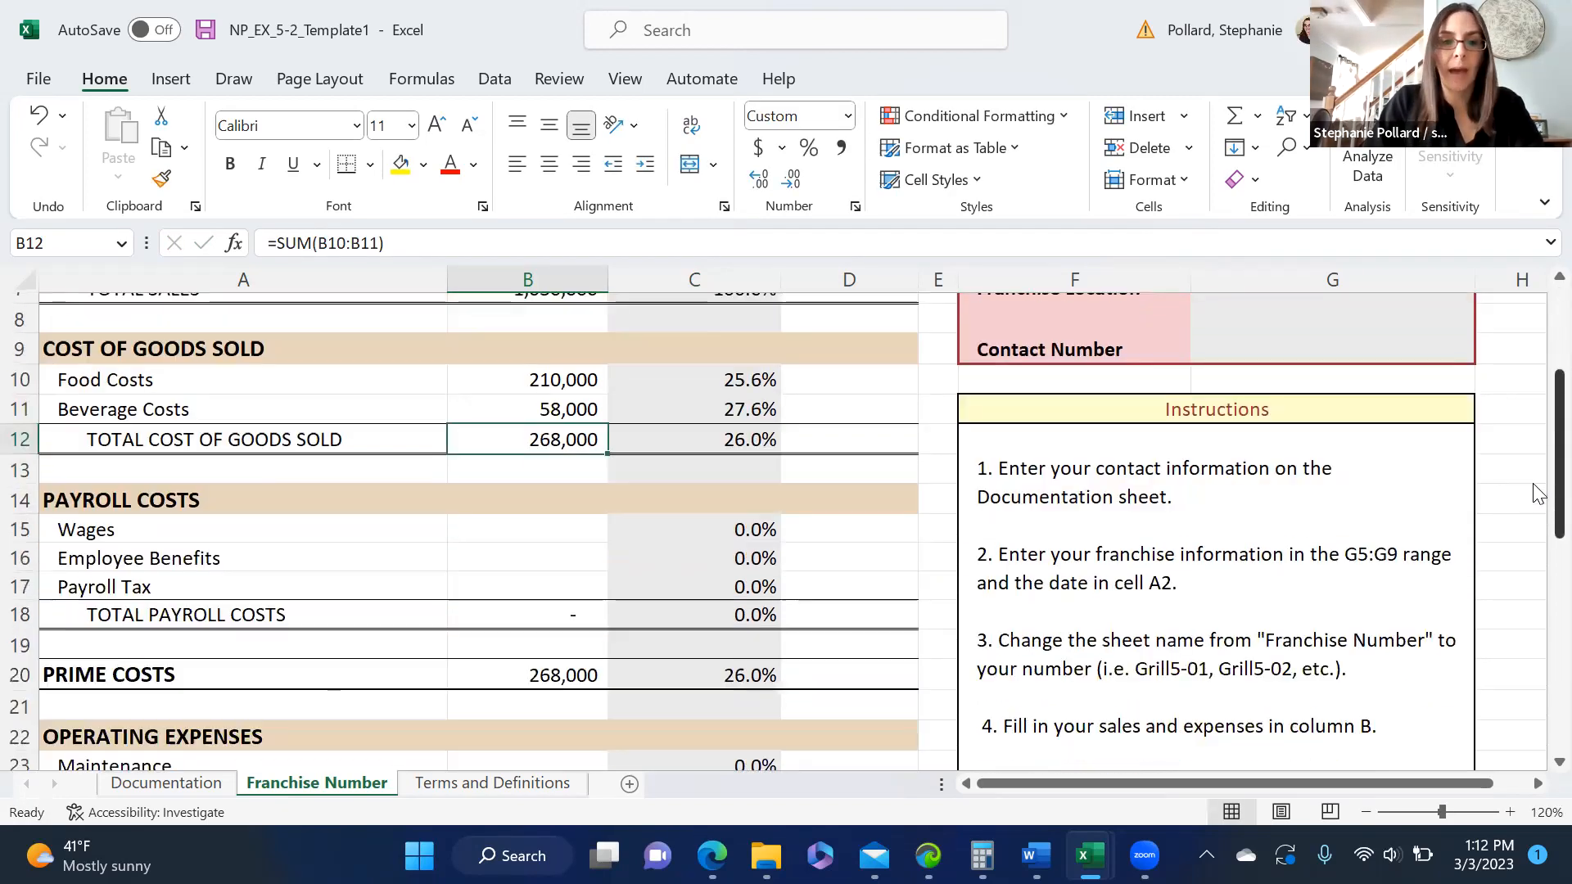
scroll(1531, 495, "down", 2)
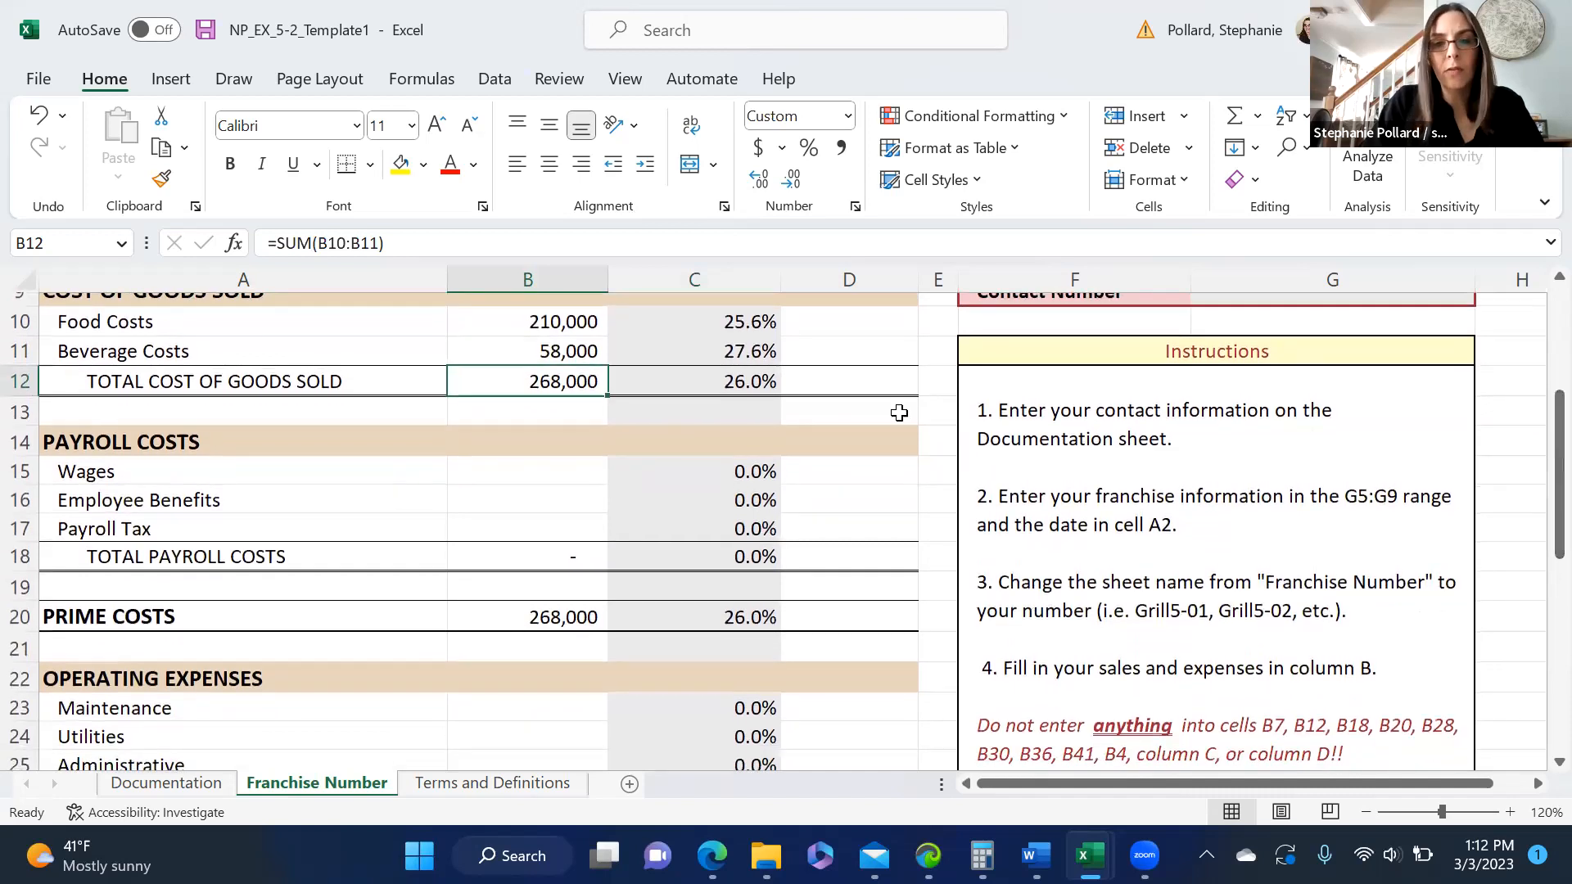
left_click(123, 786)
left_click(277, 781)
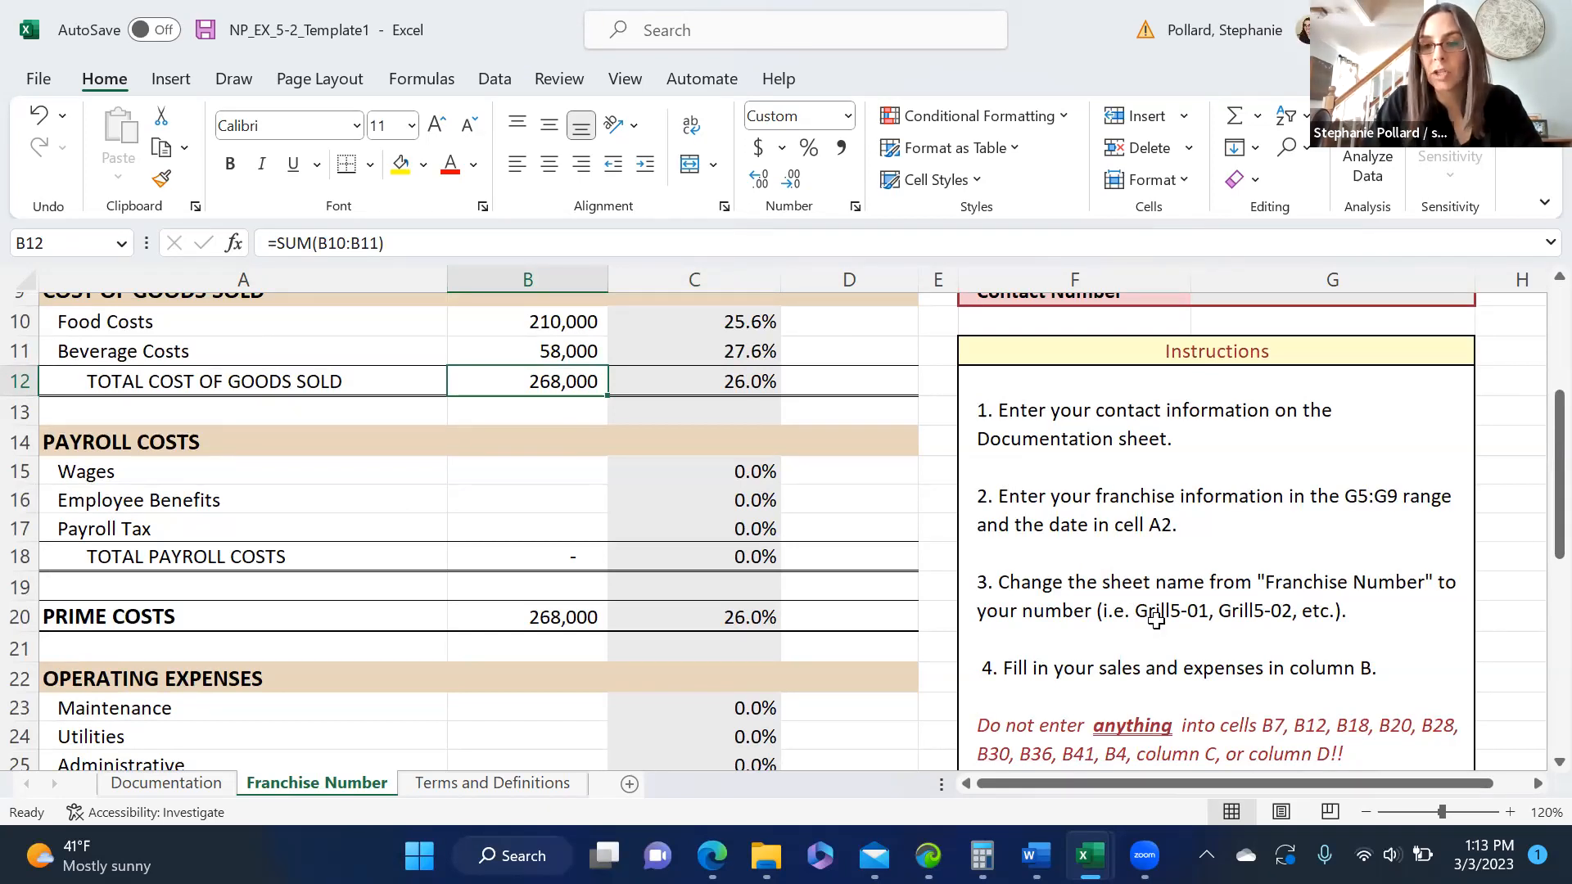
left_click_drag(1537, 531, 1540, 636)
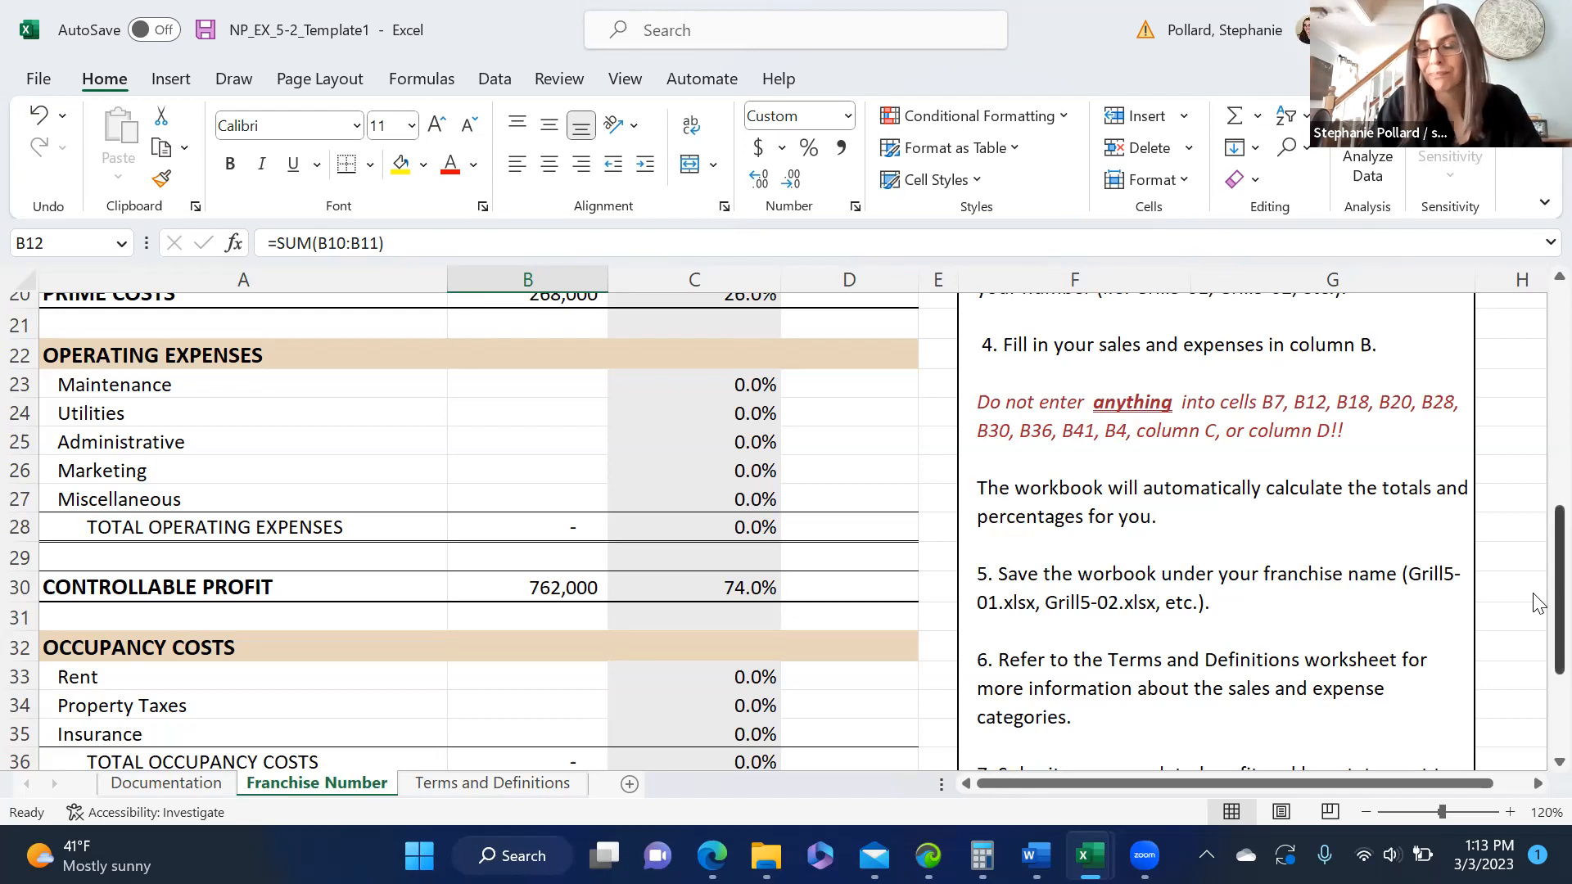
scroll(1539, 593, "down", 3)
scroll(1536, 491, "up", 6)
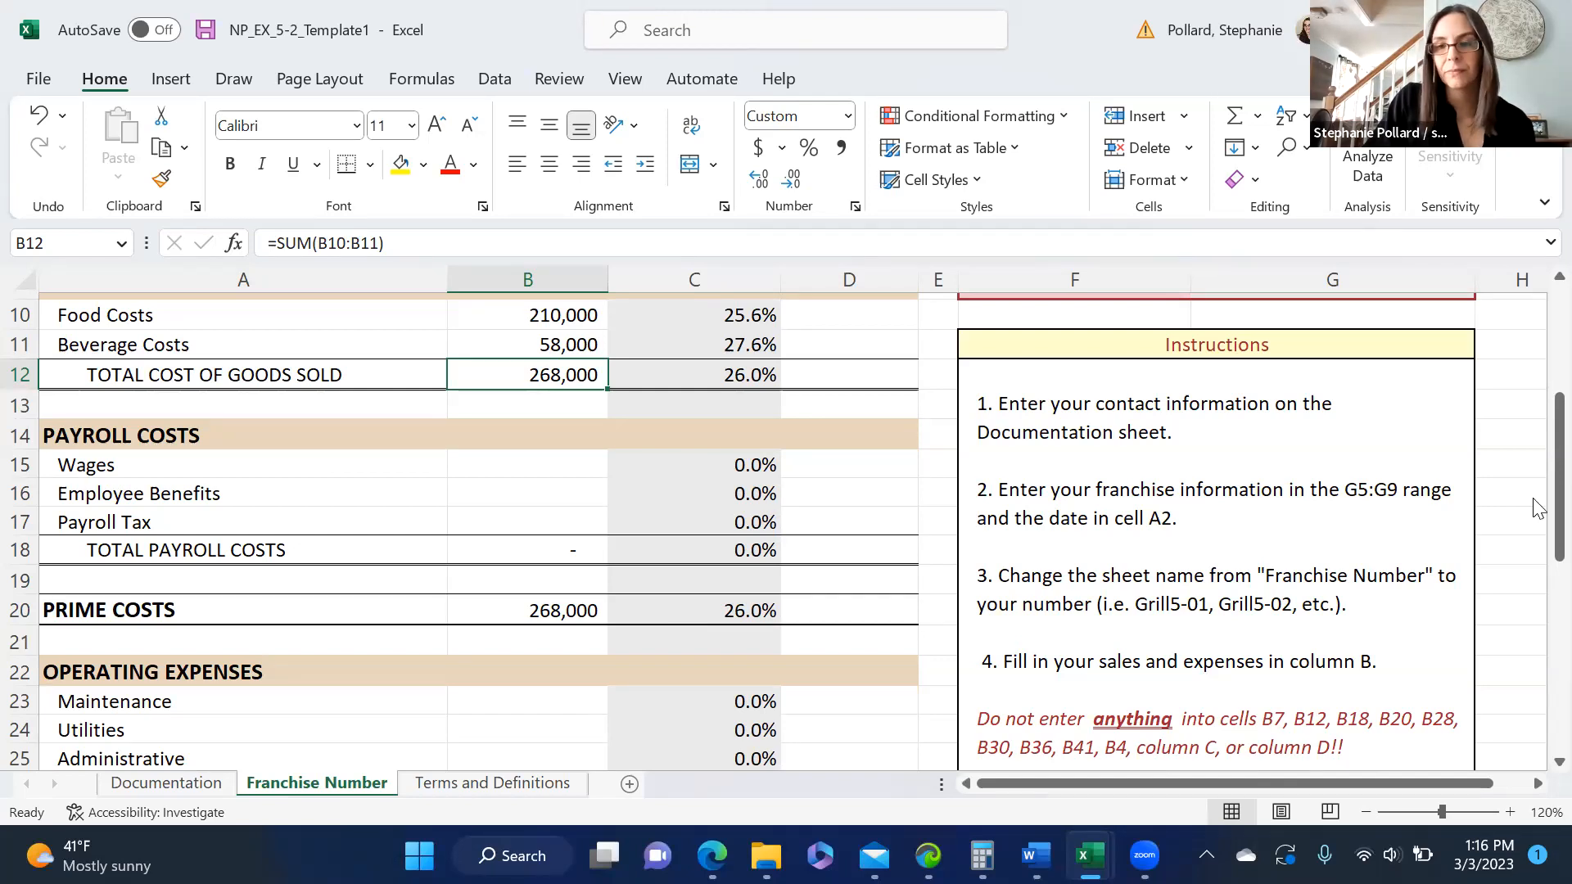
scroll(1535, 600, "down", 3)
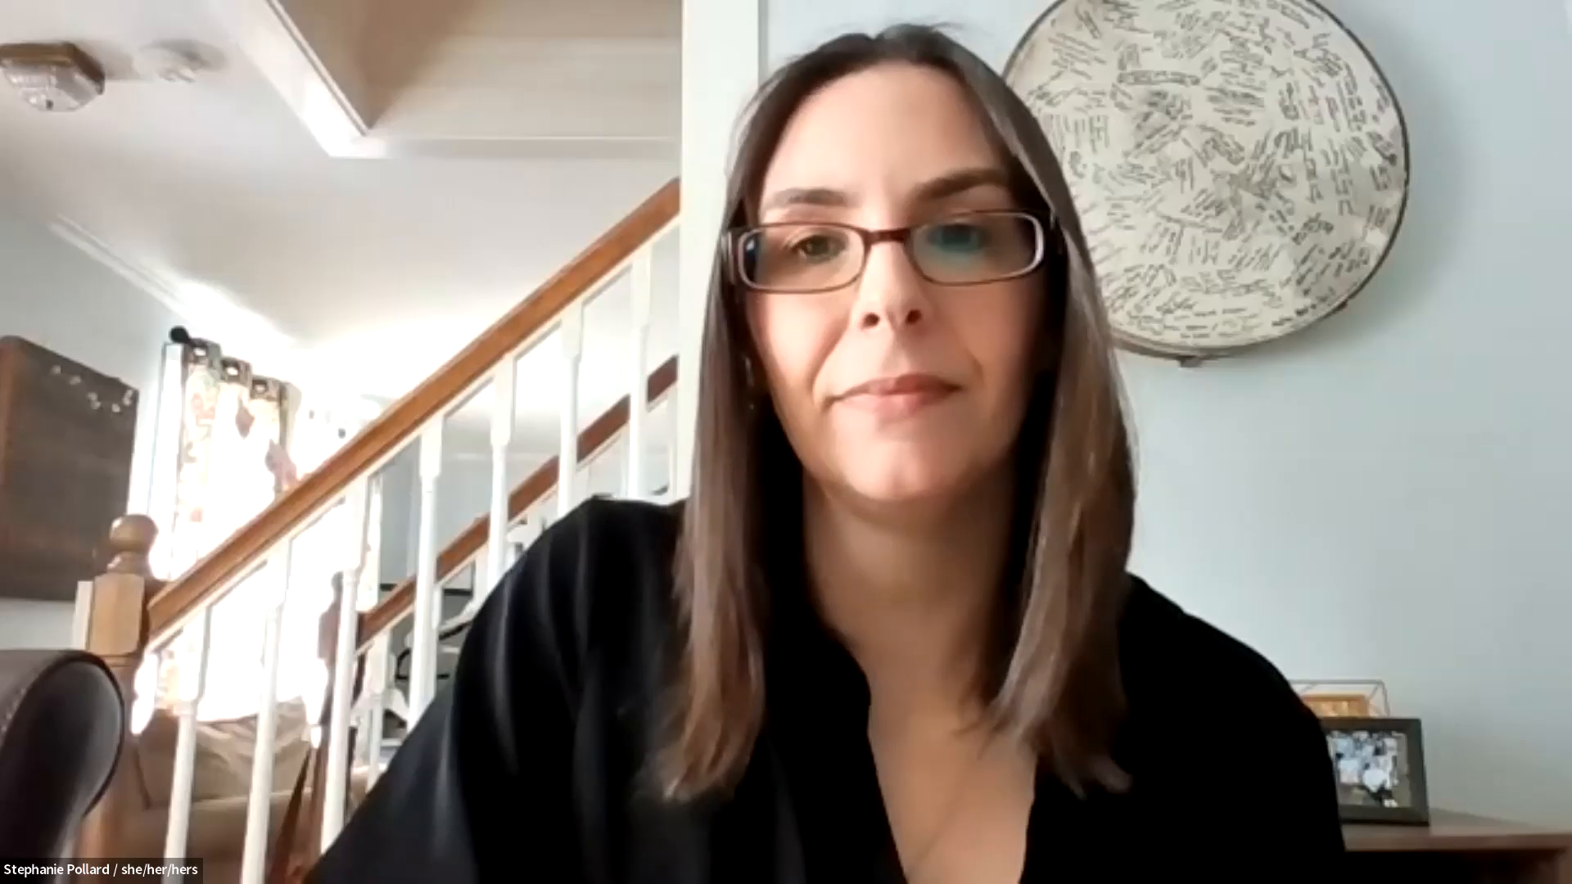